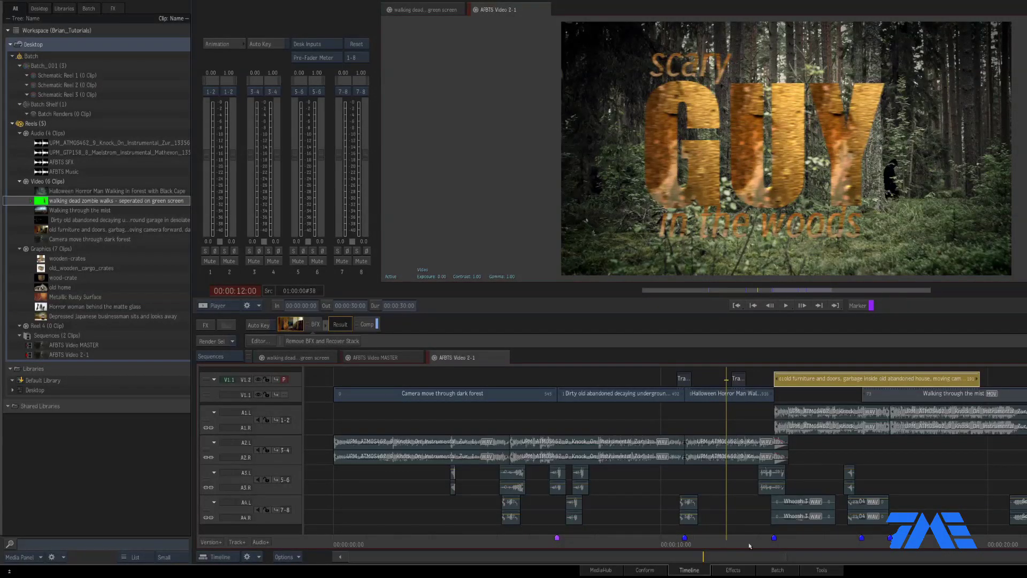
Review the forest title shot and the abandoned-house clip that follows it in the sequence.
drag(741, 541, 732, 539)
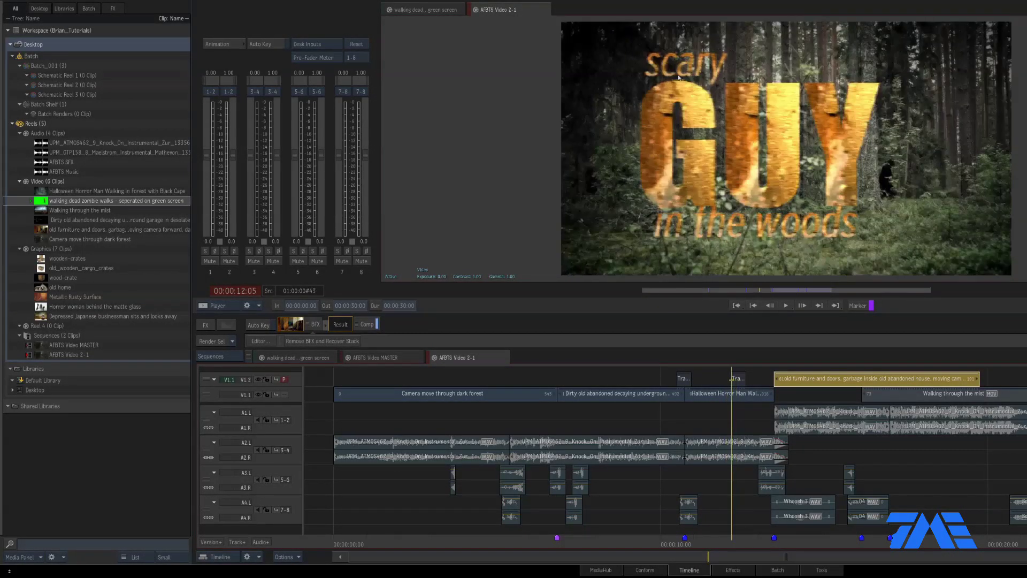
drag(751, 542, 917, 537)
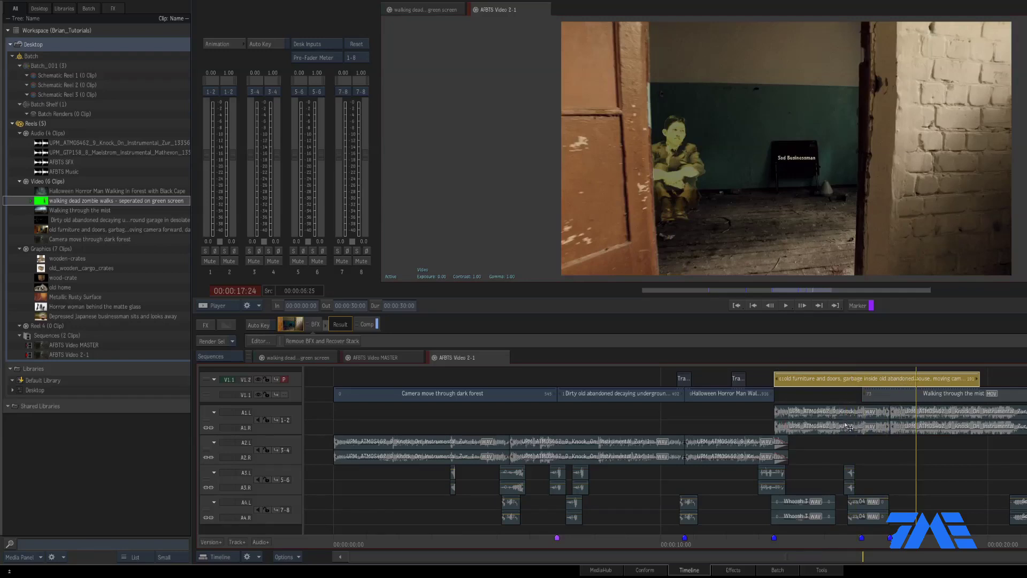
click(799, 543)
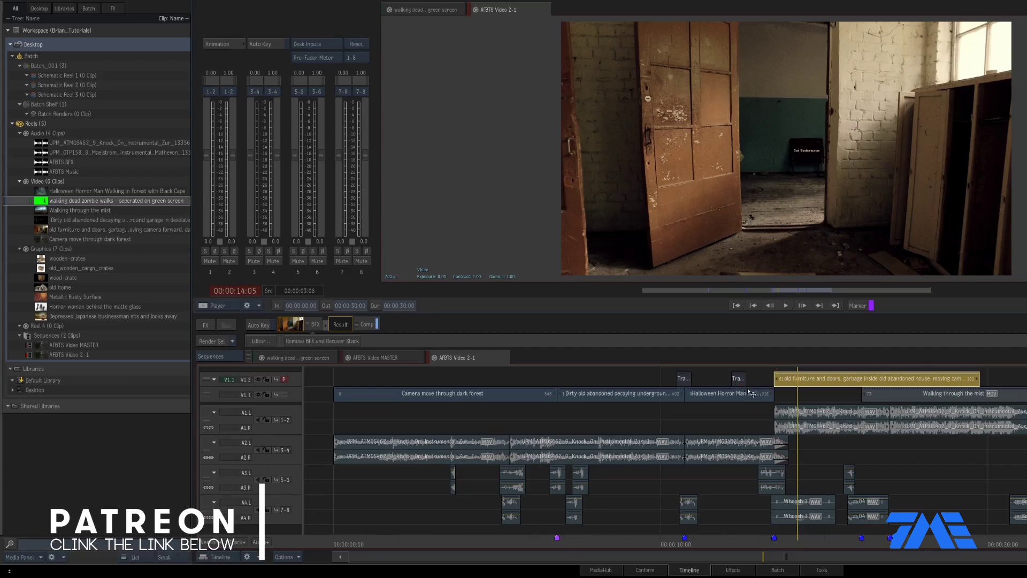
Add a third video track and move the second Trans1 segment onto it, across the cut from the forest man clip to the abandoned-house clip.
drag(776, 557, 740, 236)
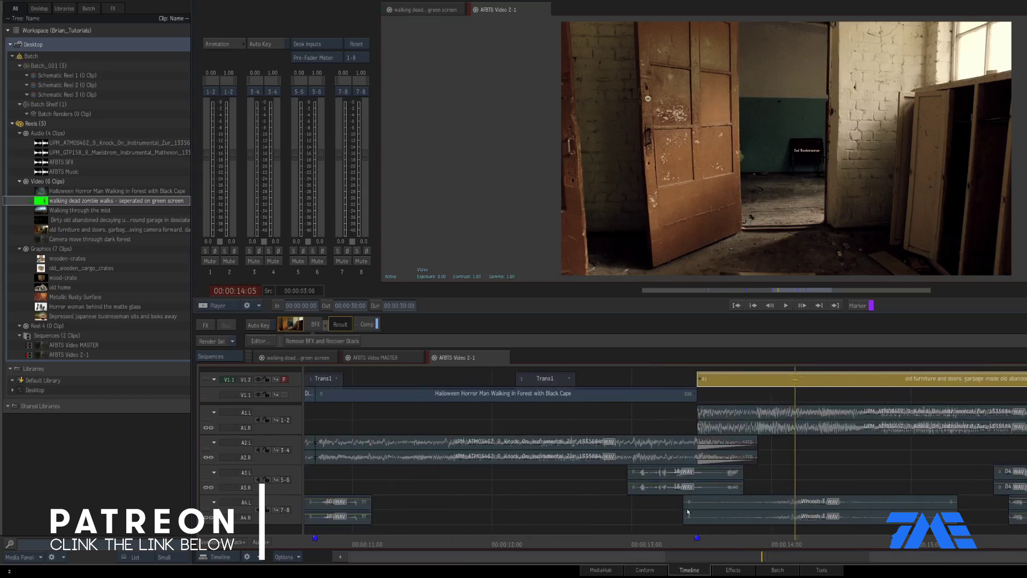
key(ctrl+t)
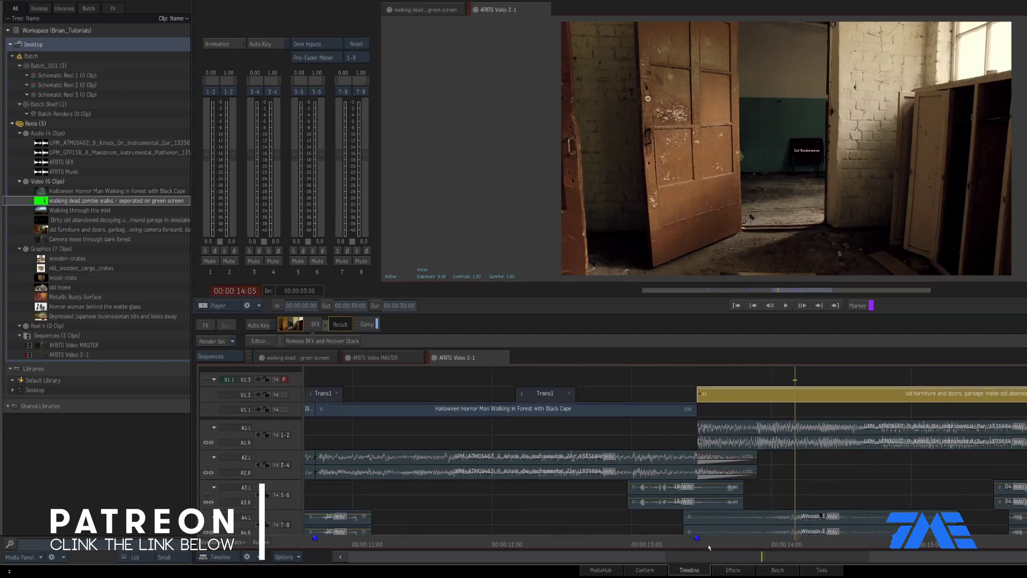
click(685, 541)
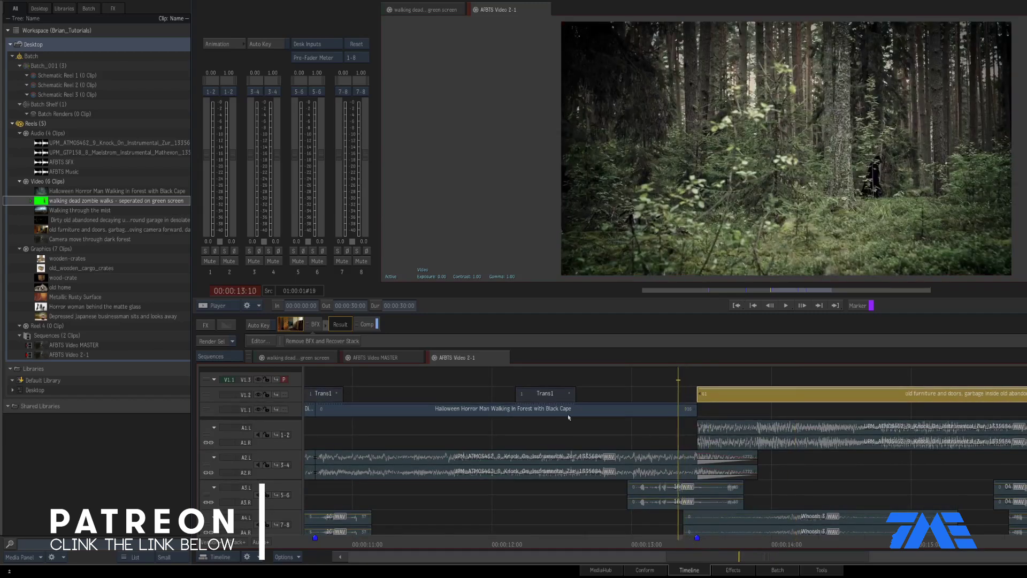
drag(560, 387, 676, 386)
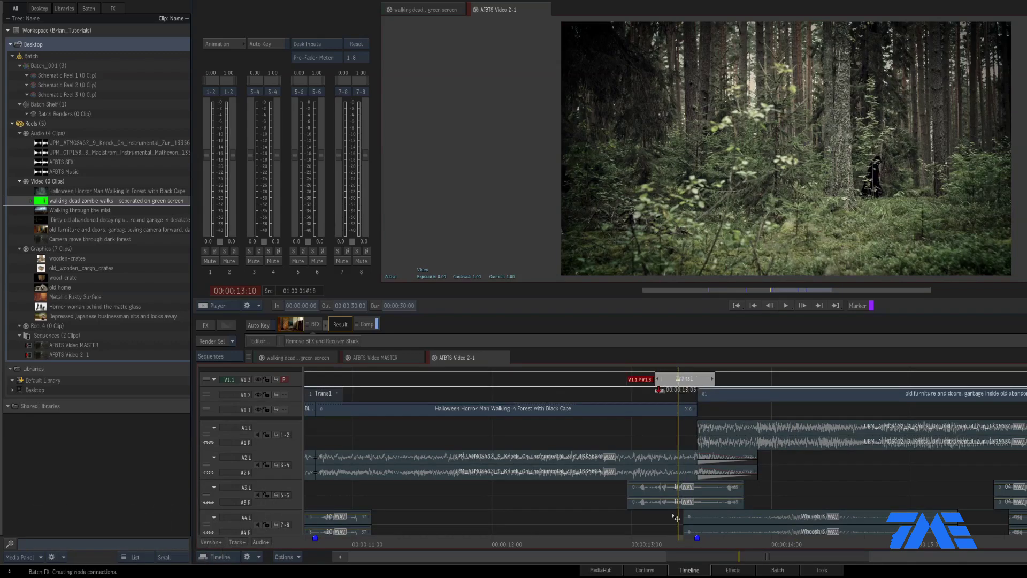
drag(677, 540, 764, 532)
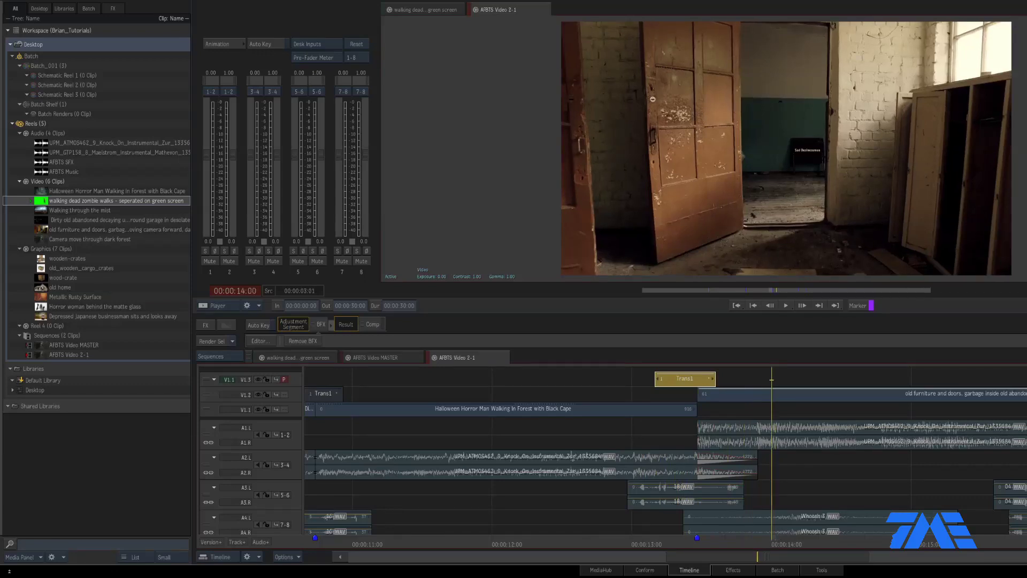
Turn off the visibility of video tracks V1.3, V1.2 and V1.1.
key(Home)
key(shift+a)
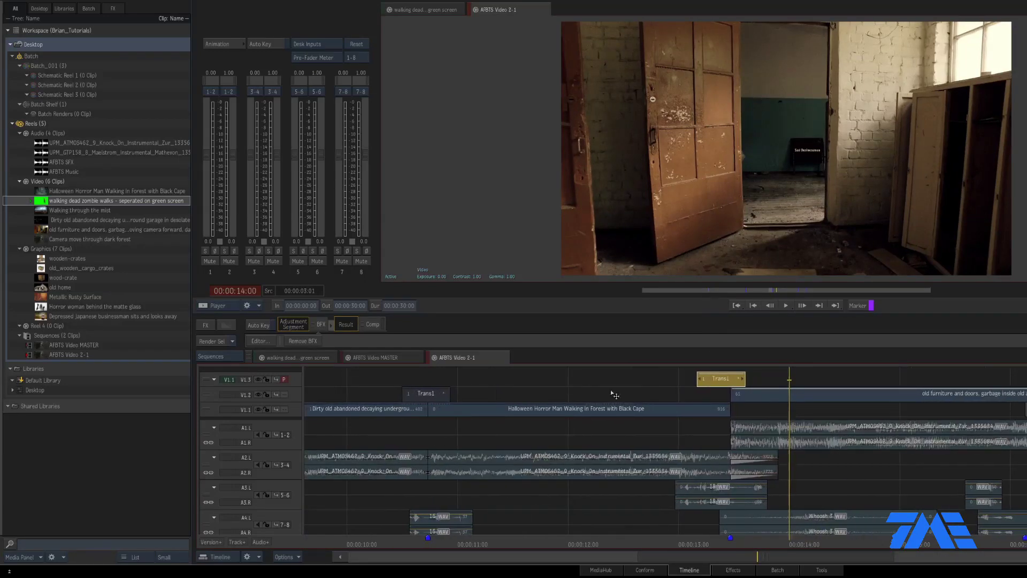
click(258, 380)
click(258, 394)
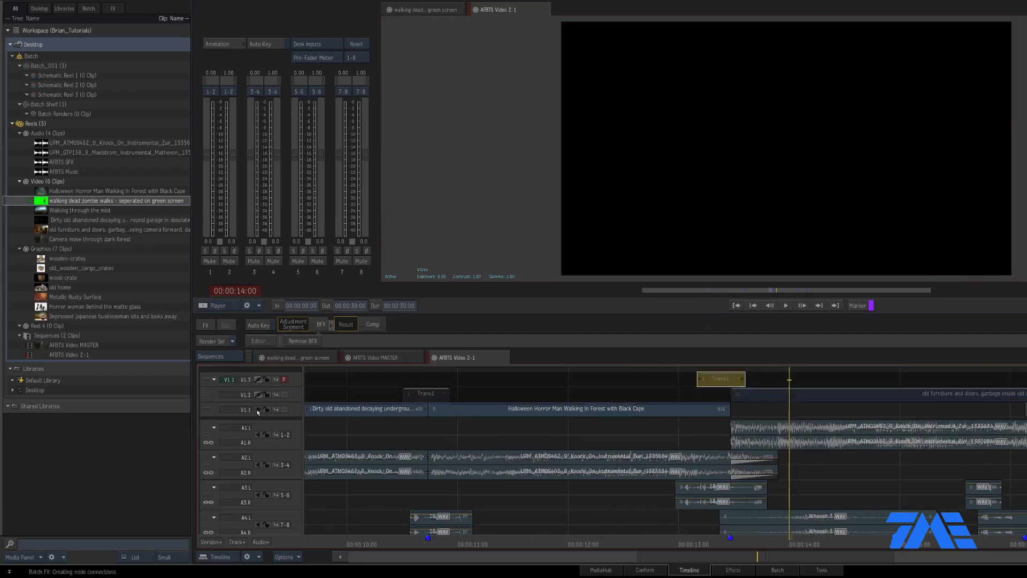
click(257, 409)
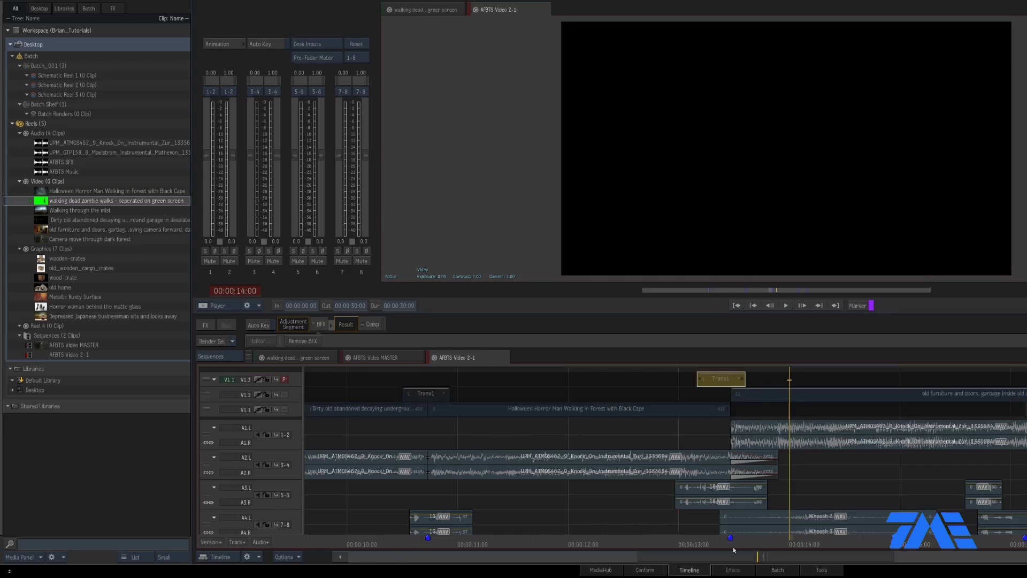
Play the audio around the transition into the abandoned-house clip and add a marker at 00:00:14:10.
click(697, 544)
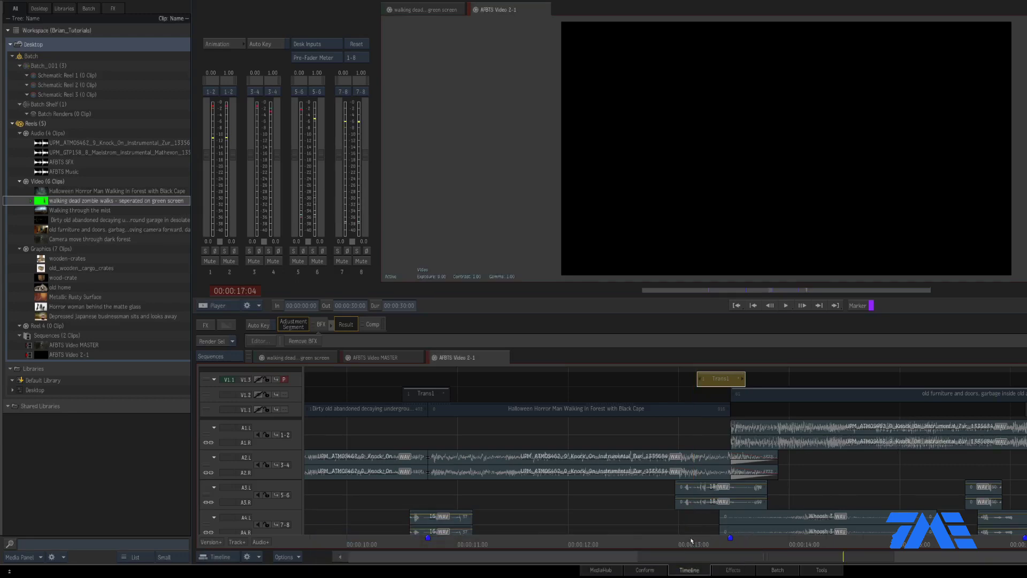
drag(691, 541, 648, 543)
key(space)
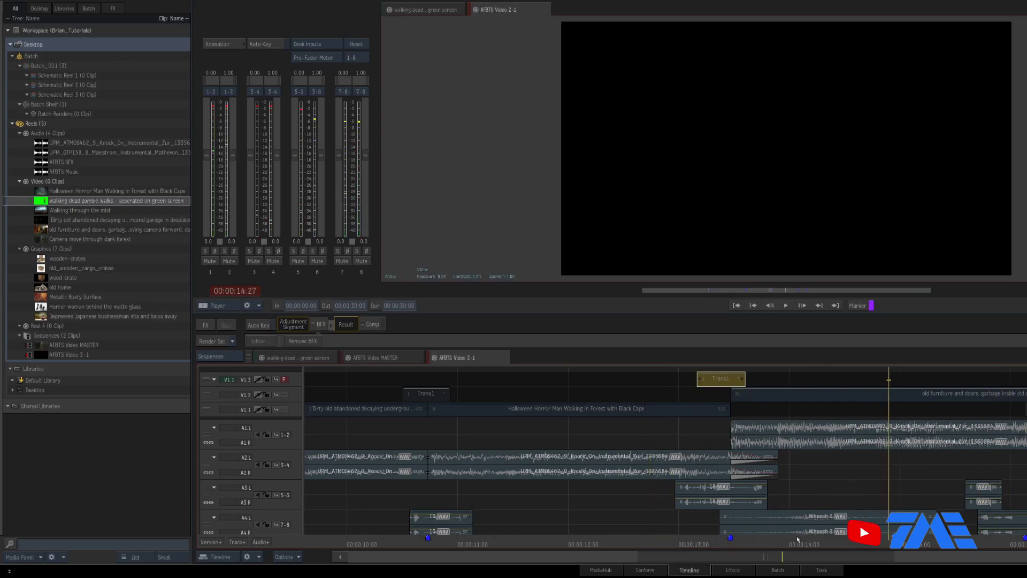
click(779, 541)
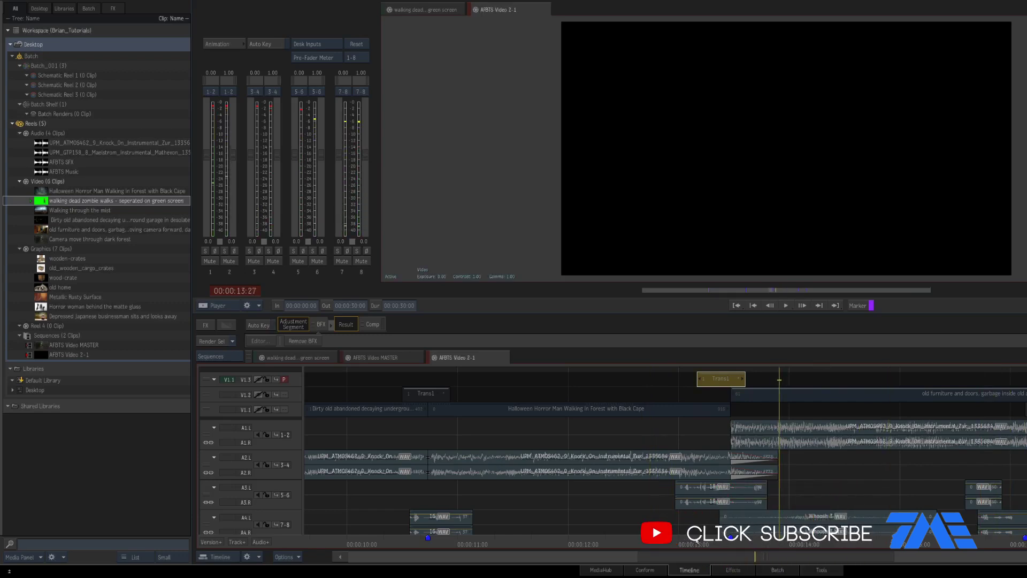
drag(780, 541, 646, 543)
key(space)
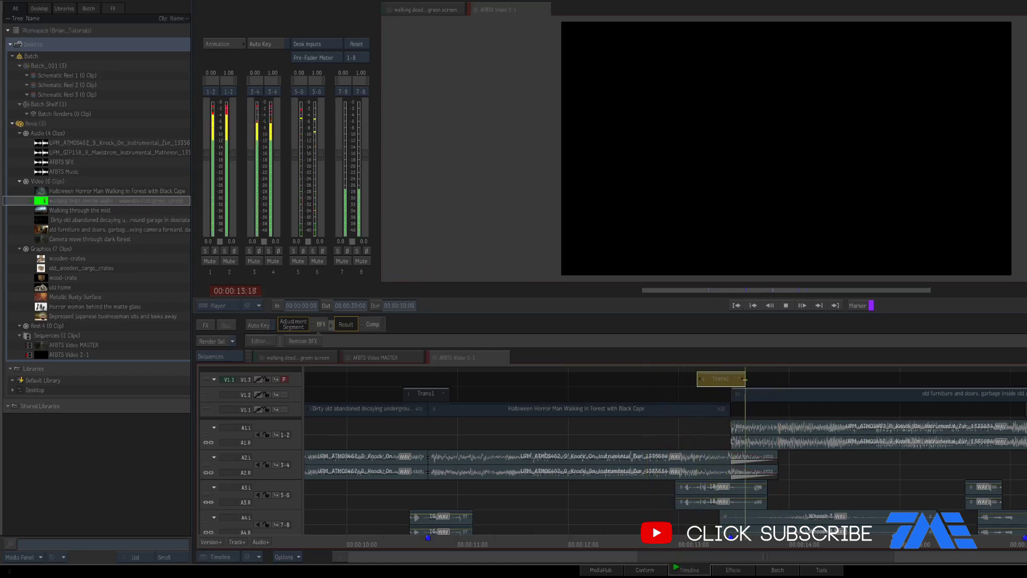
click(827, 540)
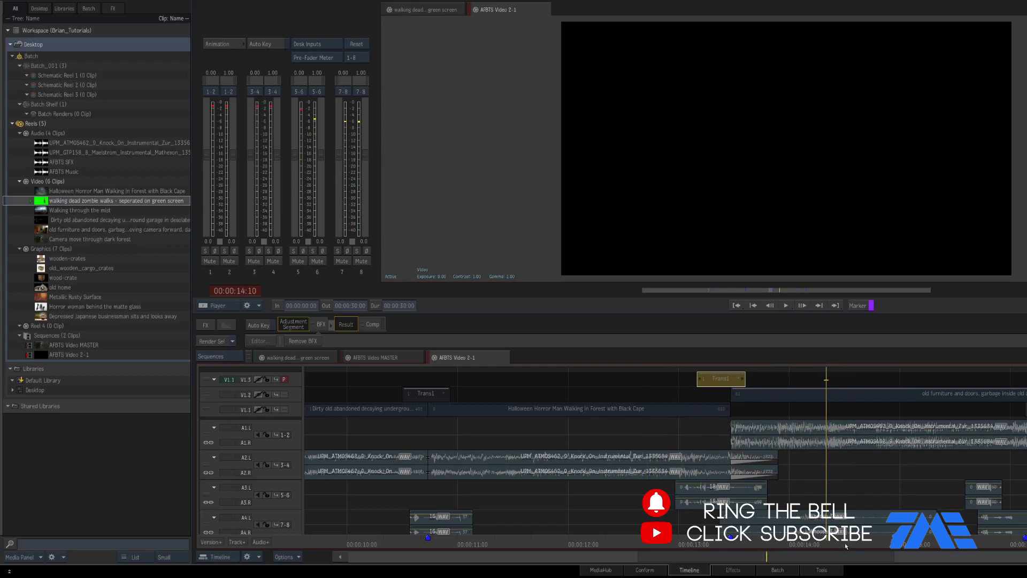
key(m)
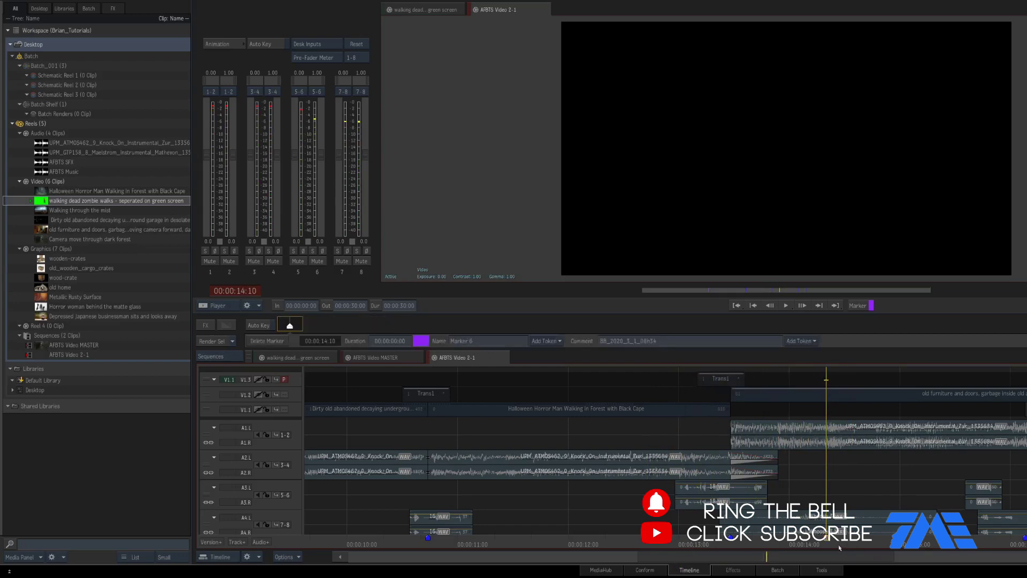
Continue listening past the 00:00:14:10 marker and add another marker at 00:00:14:23.
key(space)
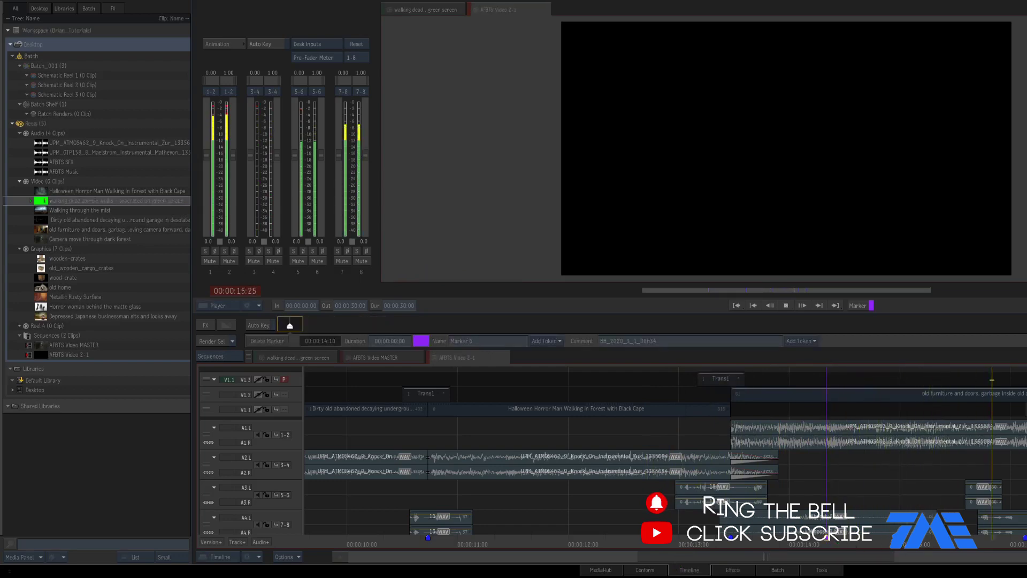
key(space)
mouse_move(870, 544)
mouse_down()
mouse_move(857, 543)
mouse_move(908, 540)
mouse_move(877, 539)
mouse_up()
key(space)
key(space)
key(space)
key(space)
key(m)
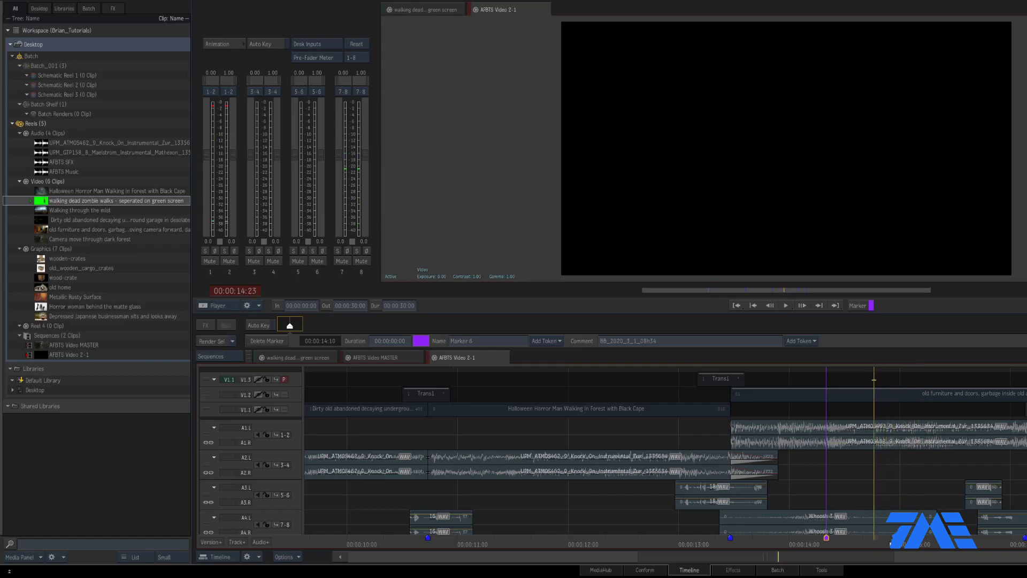
Listen onward from the 00:00:14:23 marker and add a third marker at 00:00:15:00.
key(space)
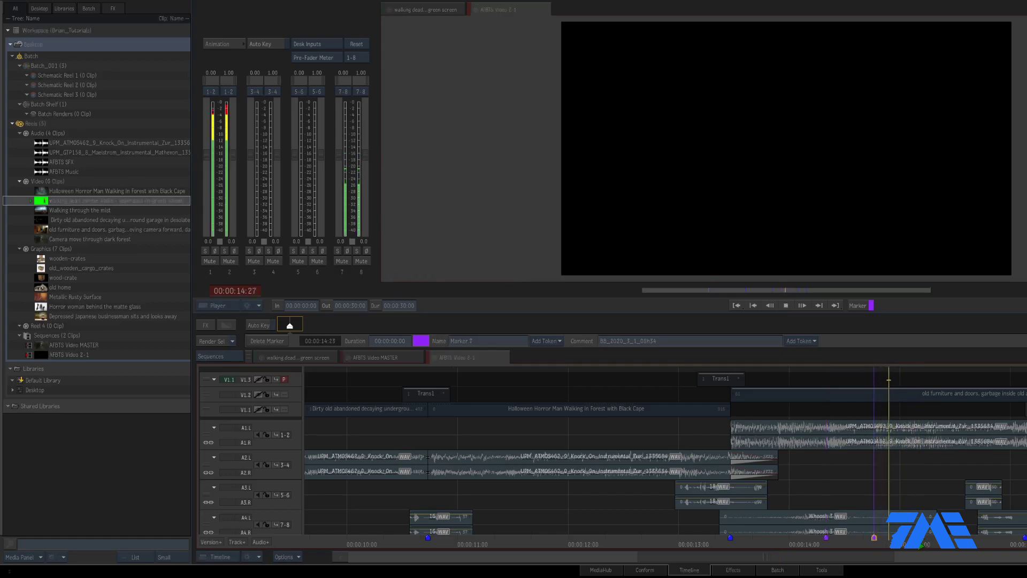
key(space)
drag(909, 540, 905, 542)
drag(820, 420, 862, 232)
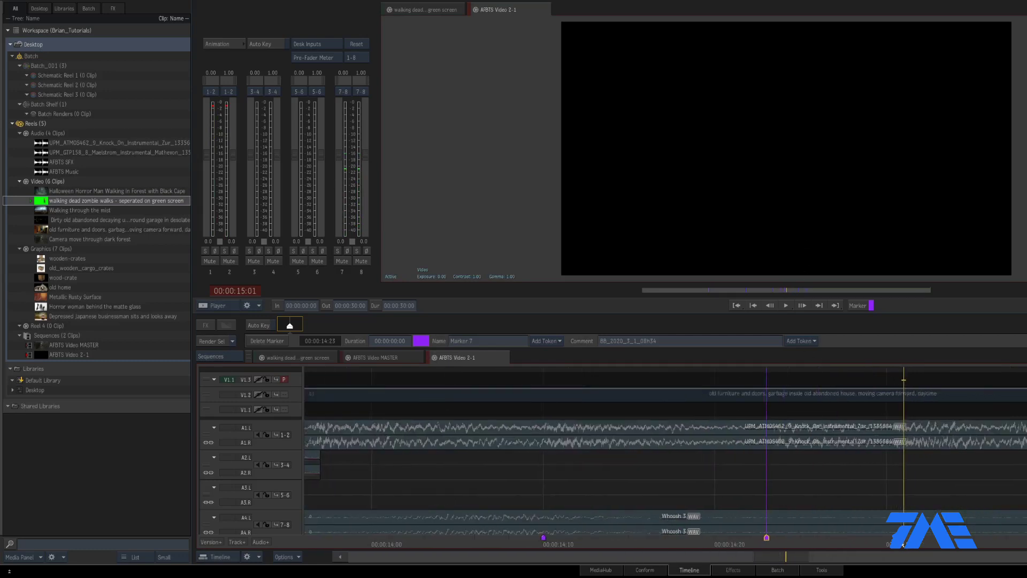
key(Left)
key(Left)
key(m)
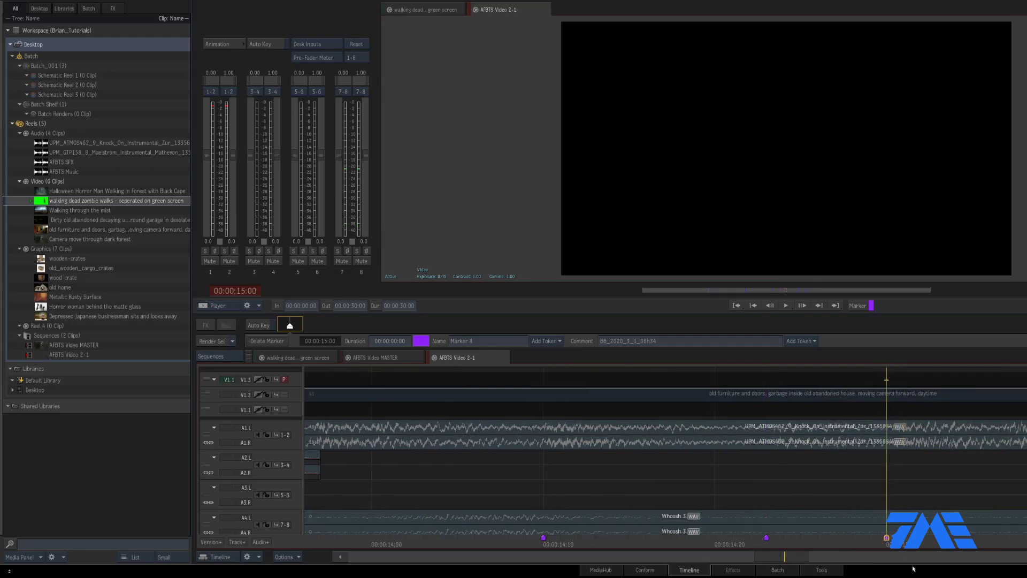
Play past the 00:00:15:00 marker and examine the overlapping sound effect clips that follow on tracks A3 and A4.
key(space)
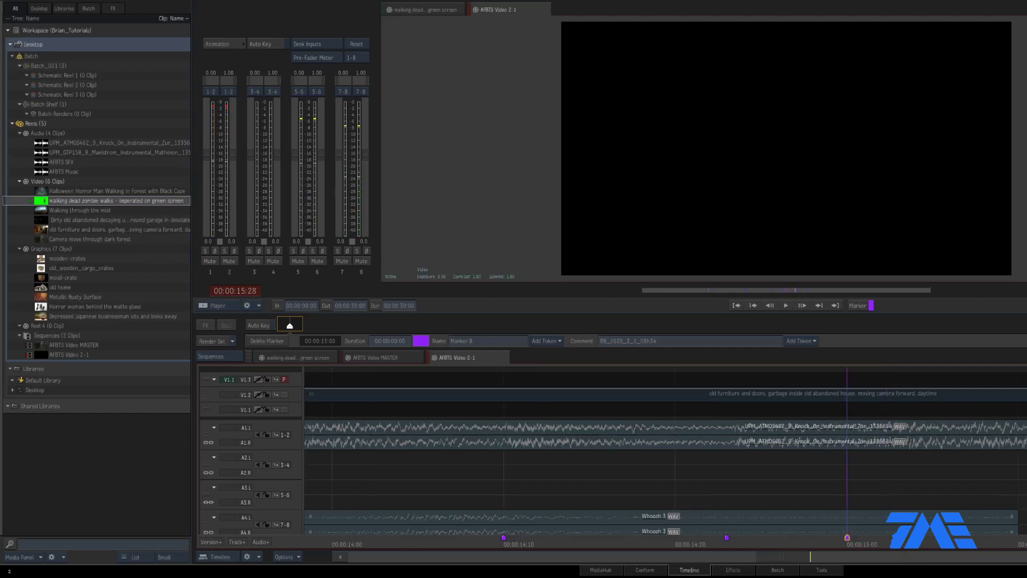
key(Down)
key(Down)
key(Down)
key(Down)
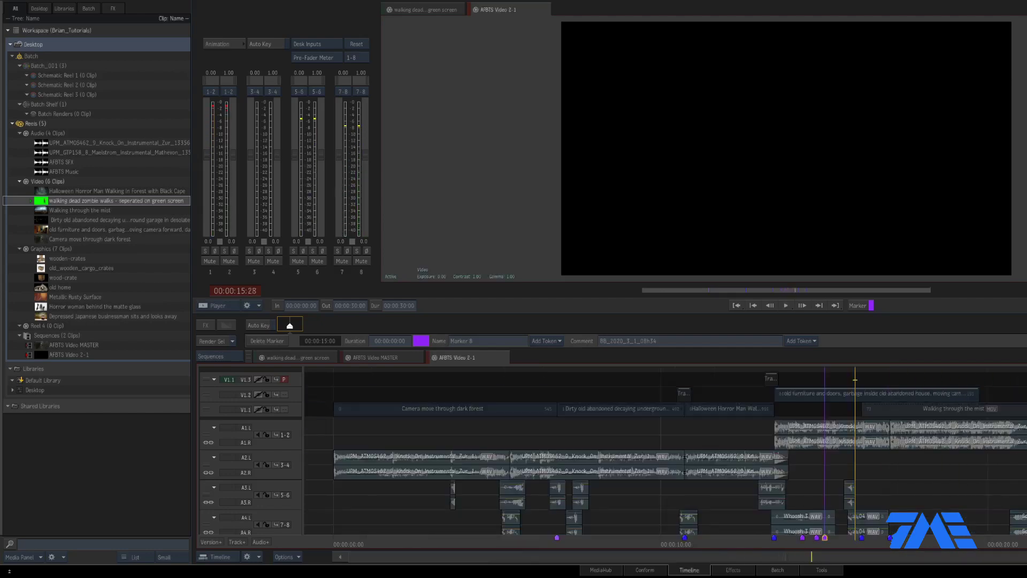
drag(799, 556, 733, 211)
click(835, 504)
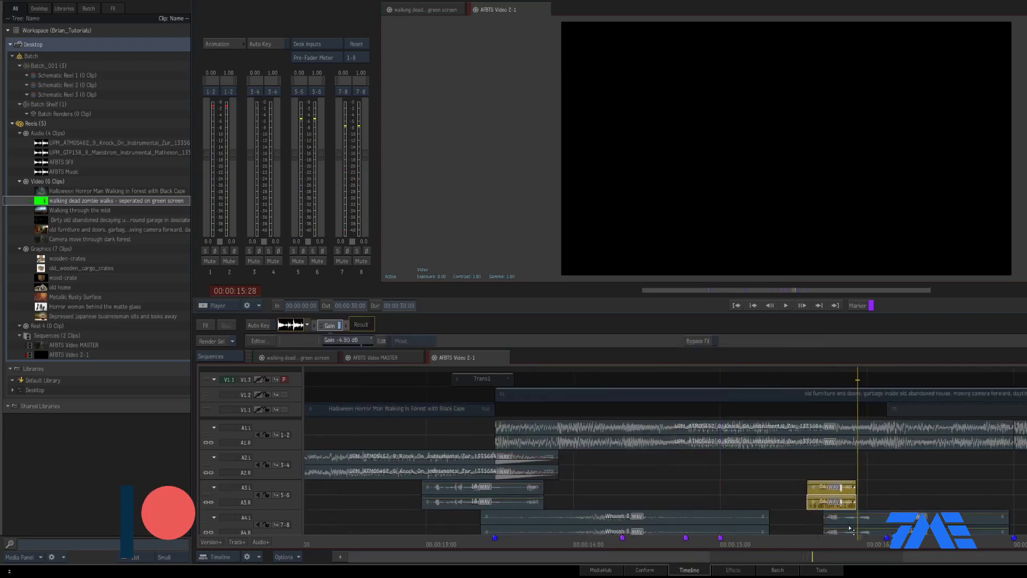
click(836, 529)
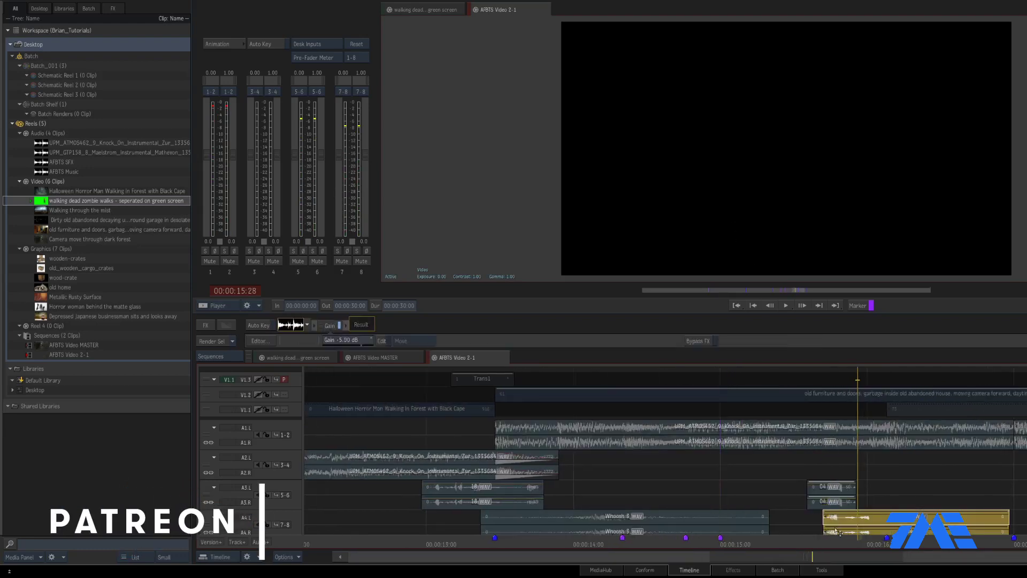
drag(753, 539, 813, 536)
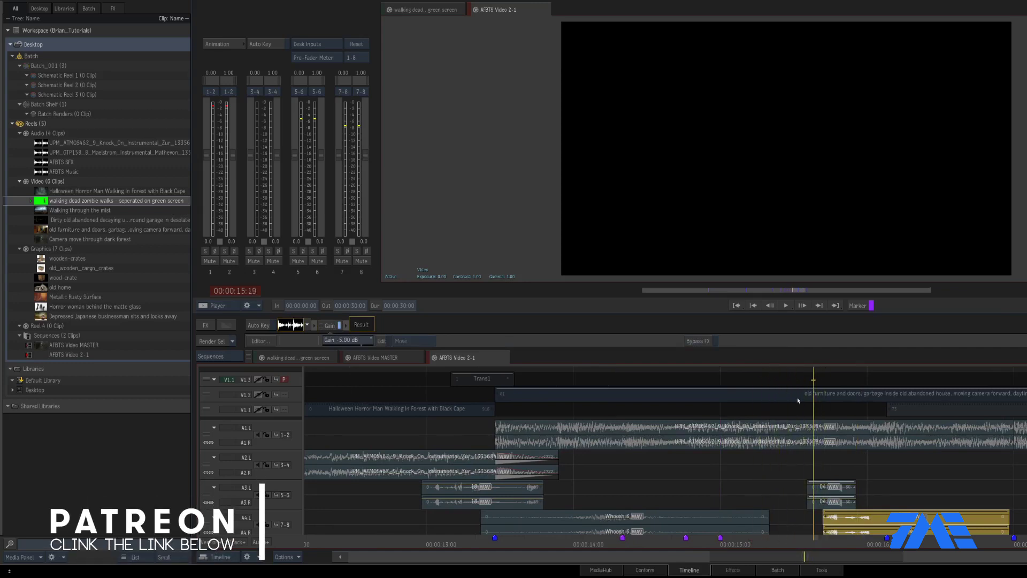
Turn the visibility of video tracks V1.3, V1.2 and V1.1 back on.
drag(576, 540, 543, 538)
click(258, 380)
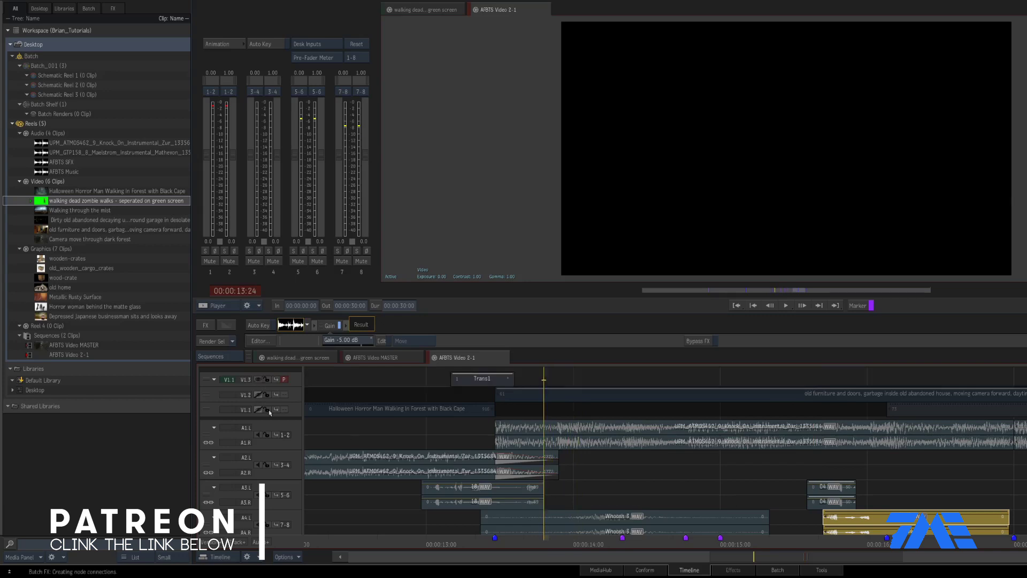
click(259, 395)
click(259, 410)
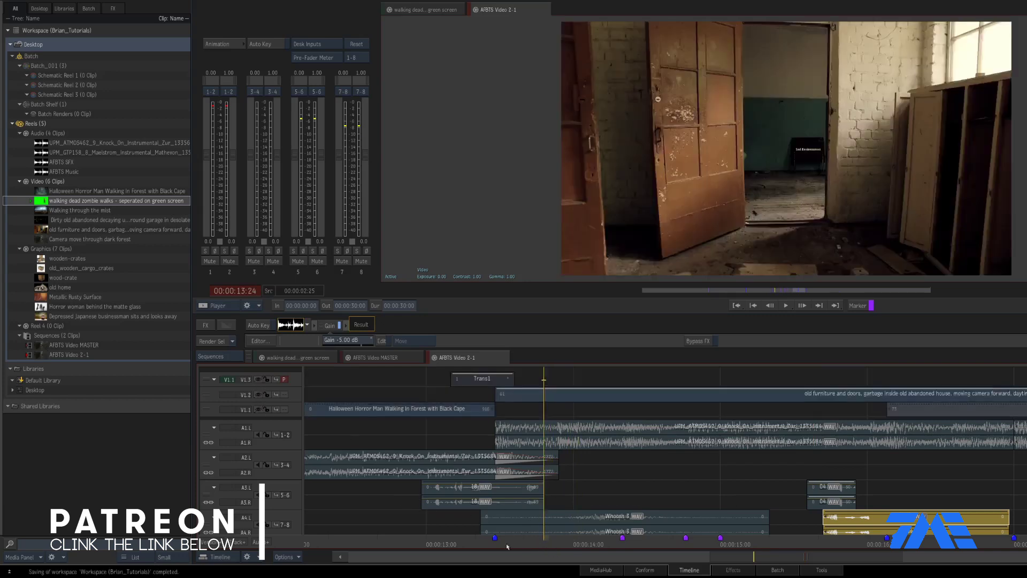
Make V1.2 the primary track and cut the abandoned-house clip at the 00:00:14:10 marker.
drag(624, 542, 621, 542)
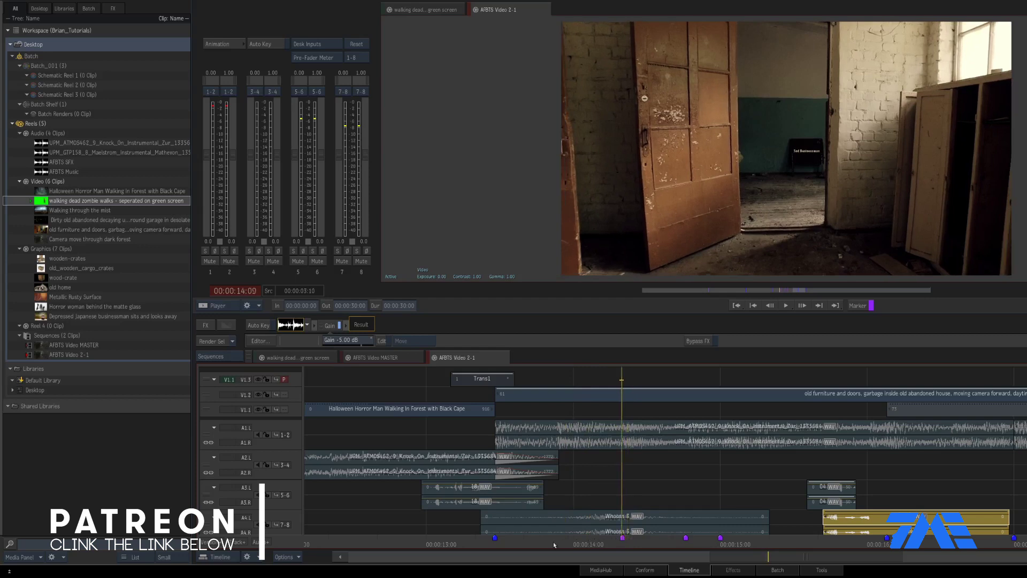
drag(554, 545, 614, 542)
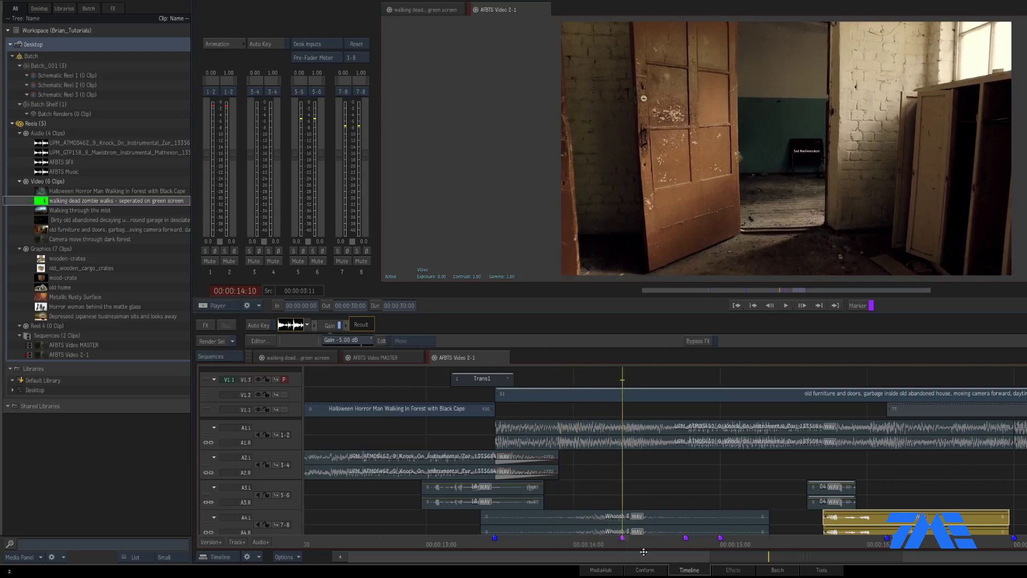
click(670, 397)
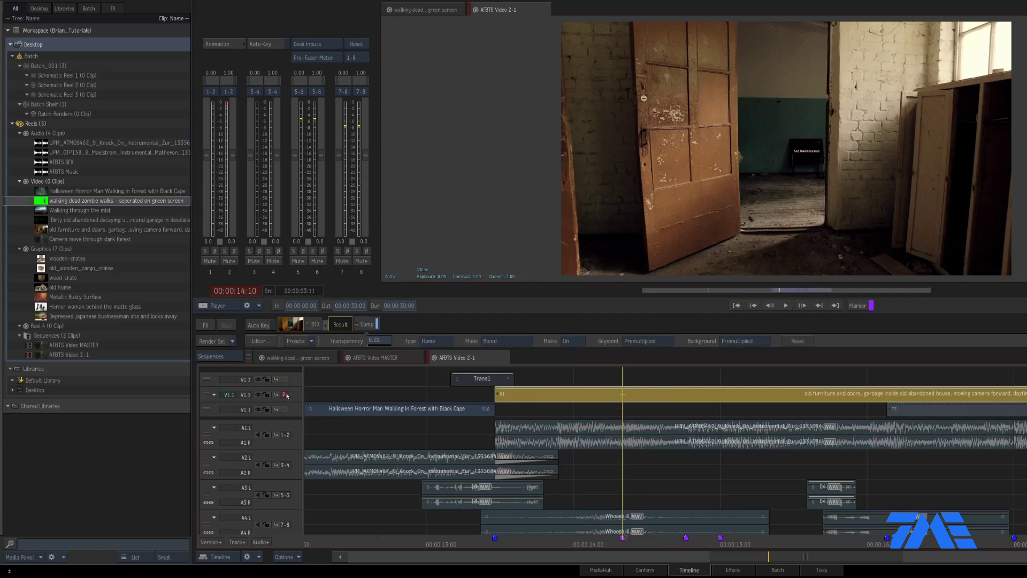
key(Page_Up)
key(Down)
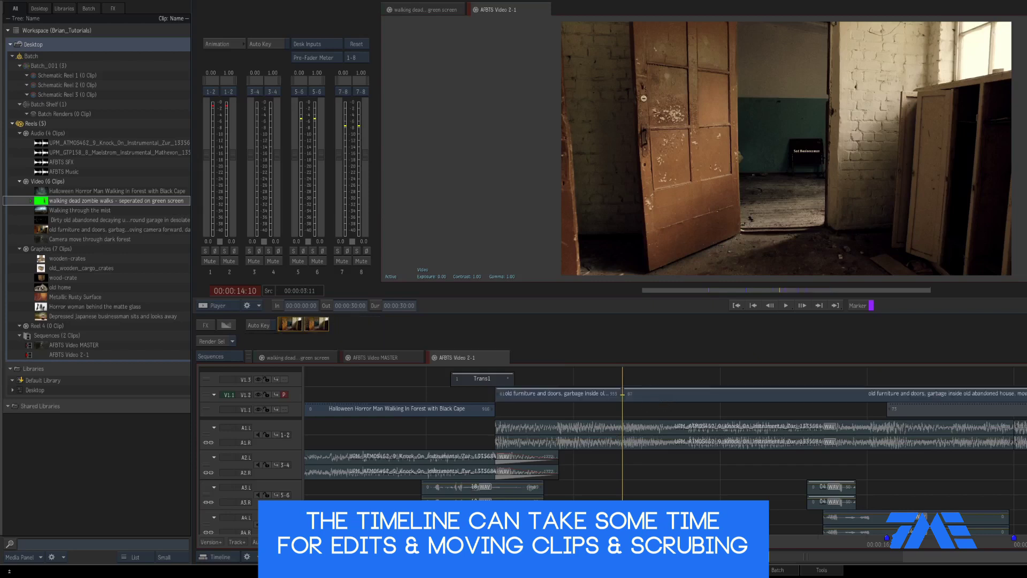
Cut out the section of the V1.2 house clip between 00:00:14:10 and 00:00:17:02 and slide the remainder back to the 00:00:14:10 marker.
drag(622, 544, 749, 544)
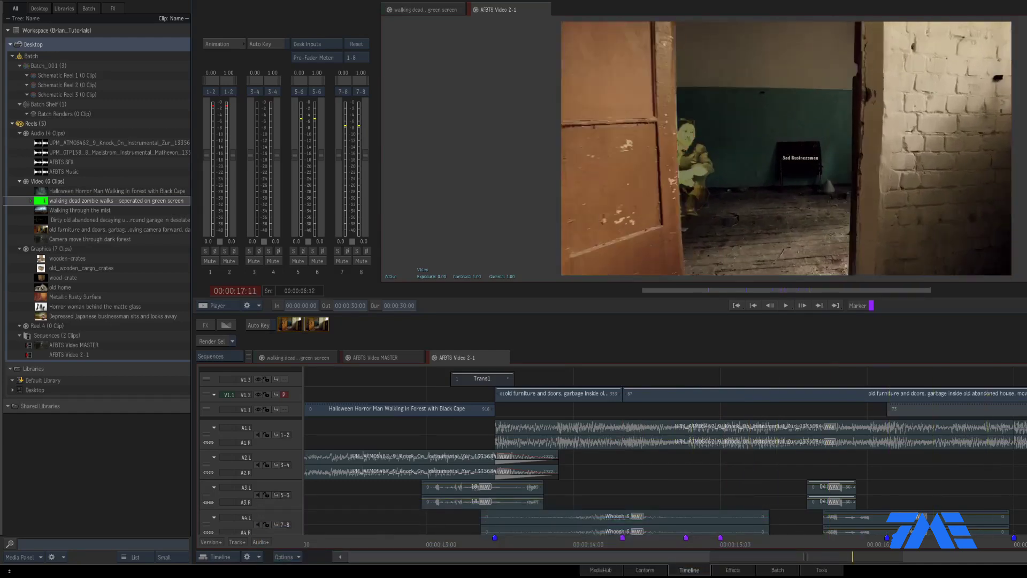
key(Left)
key(Left)
key(Left)
key(Left)
key(Left)
key(Left)
key(Left)
key(Left)
key(Left)
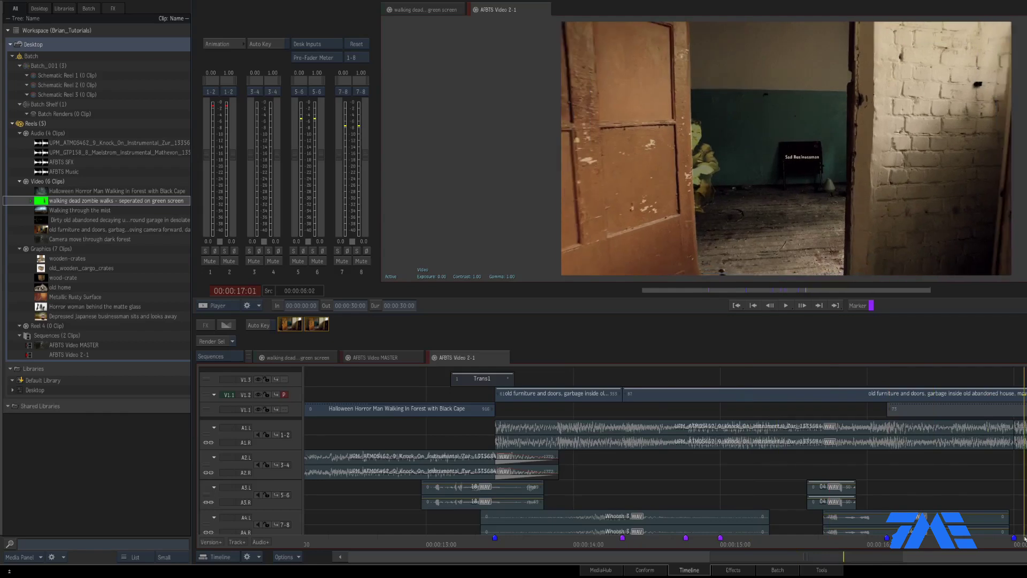
click(915, 393)
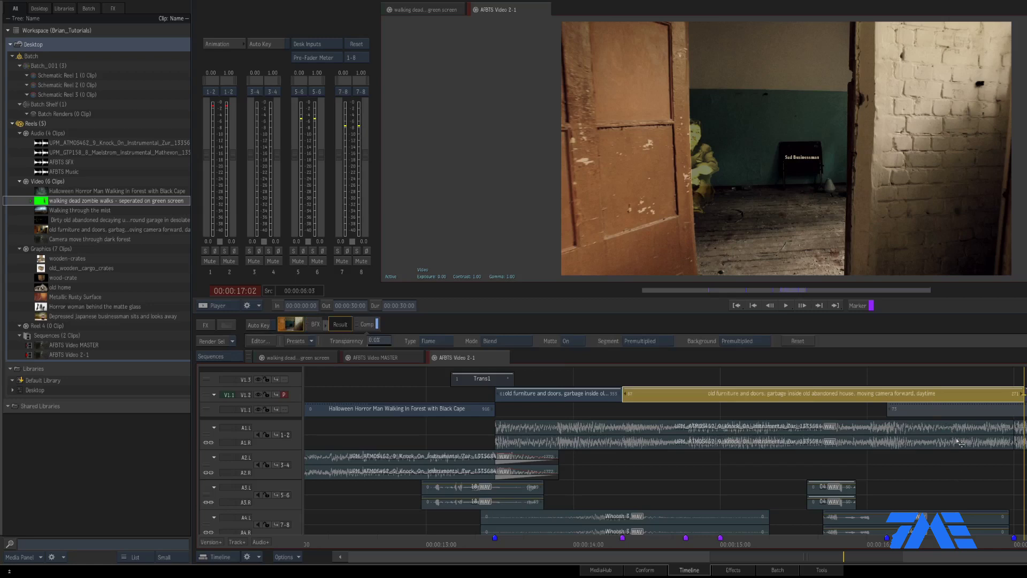
drag(983, 396, 664, 397)
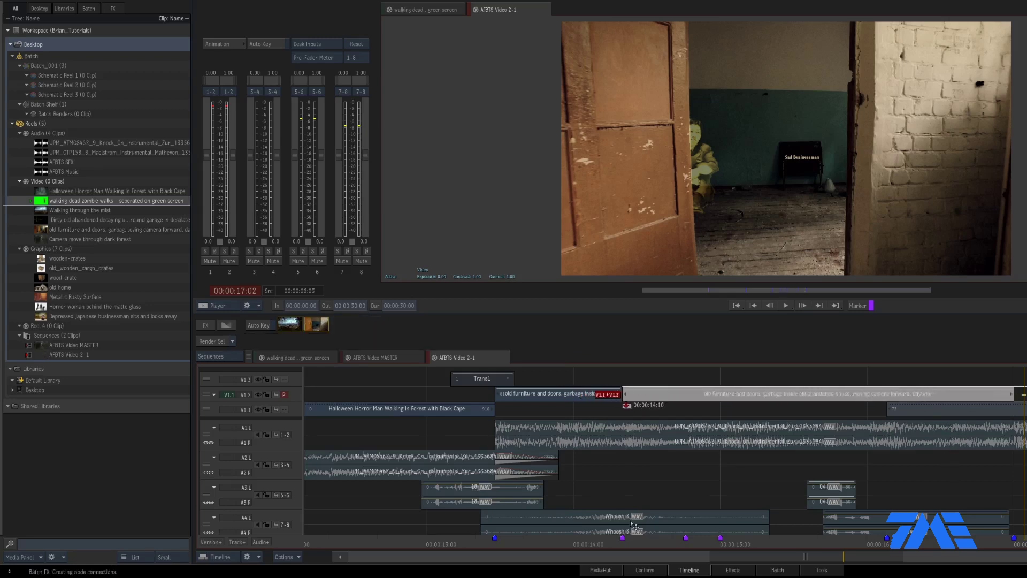
Cut the remaining abandoned-house clip on V1.2 at the 00:00:14:23 marker.
key(Right)
key(Right)
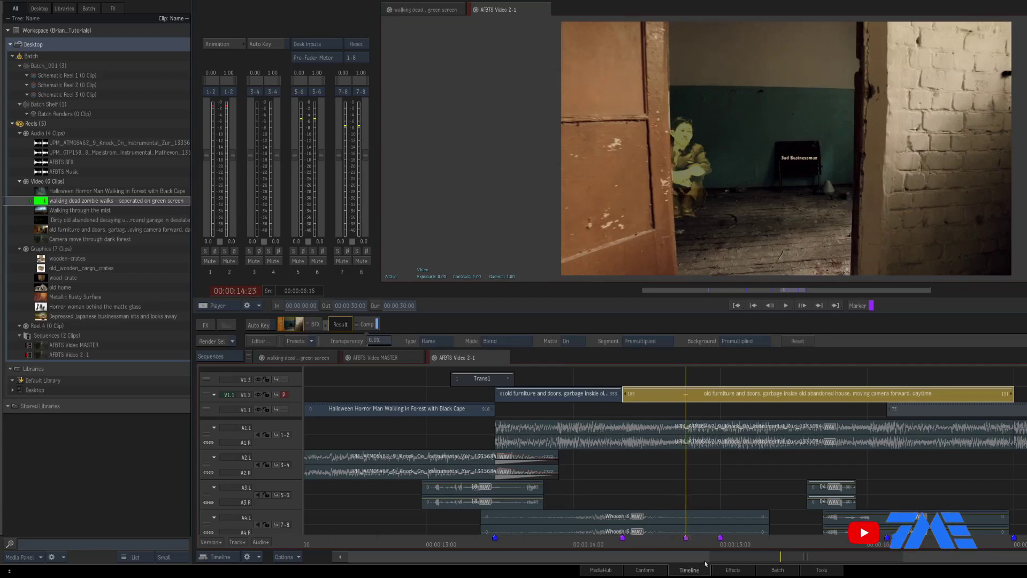
key(Left)
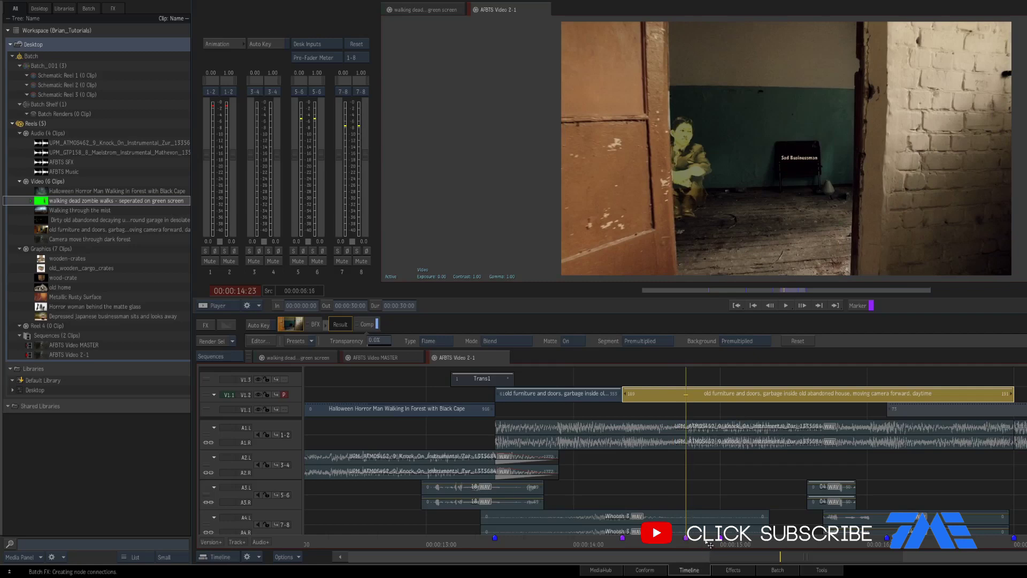
key(ctrl+v)
Cut the house clip again at 00:00:15:11, remove the piece before it, and move the remainder back to the 00:00:14:23 marker.
drag(711, 544, 780, 540)
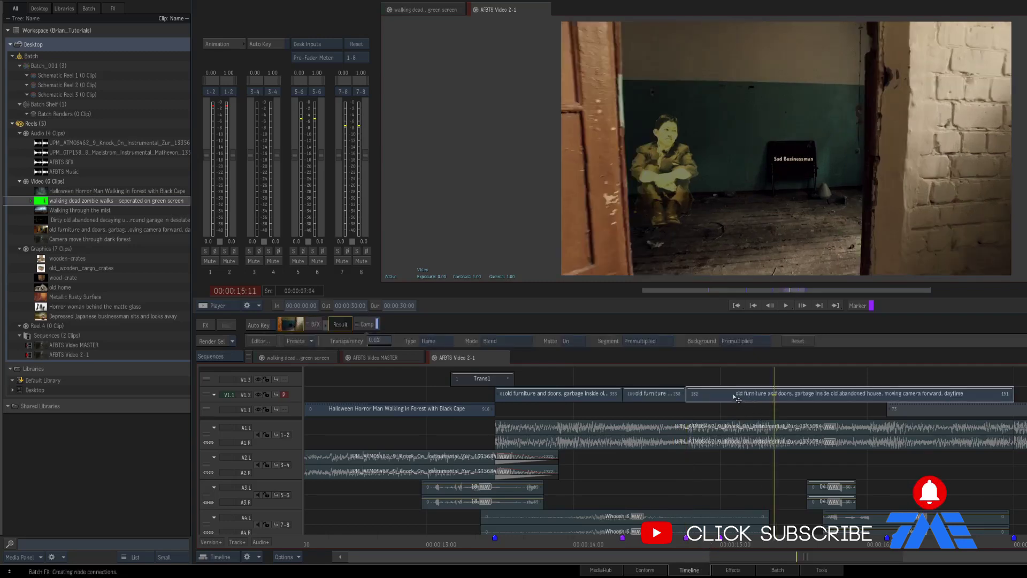
key(ctrl+shift+e)
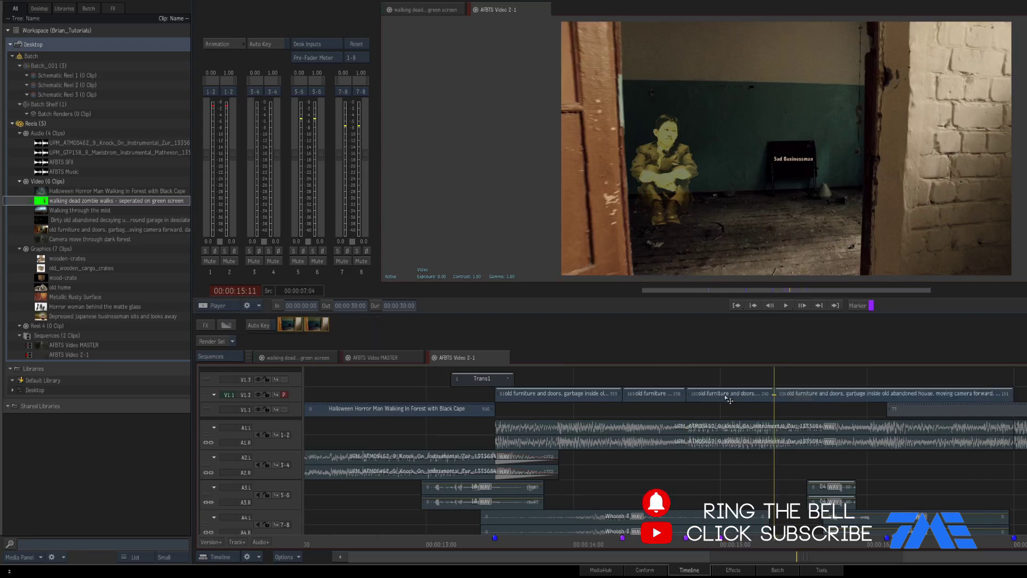
click(728, 398)
drag(806, 400, 717, 397)
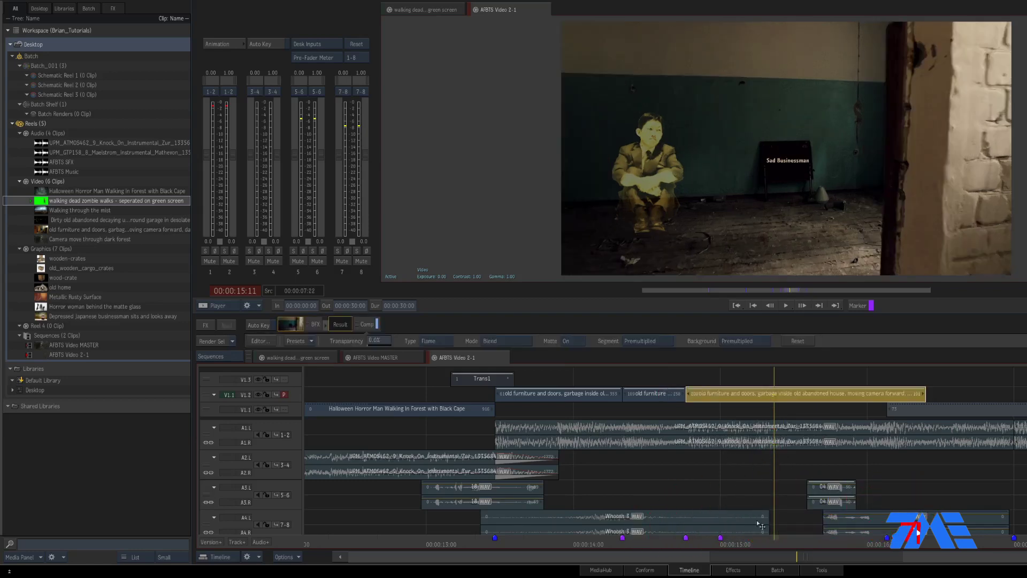
Open the keyboard shortcut editor and search for the "delete" function.
click(690, 569)
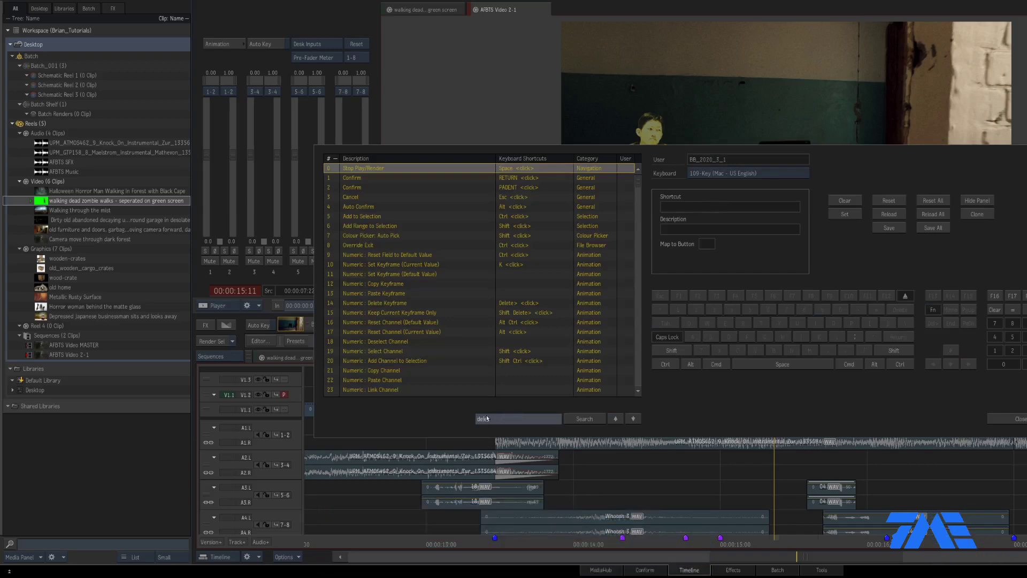
click(587, 419)
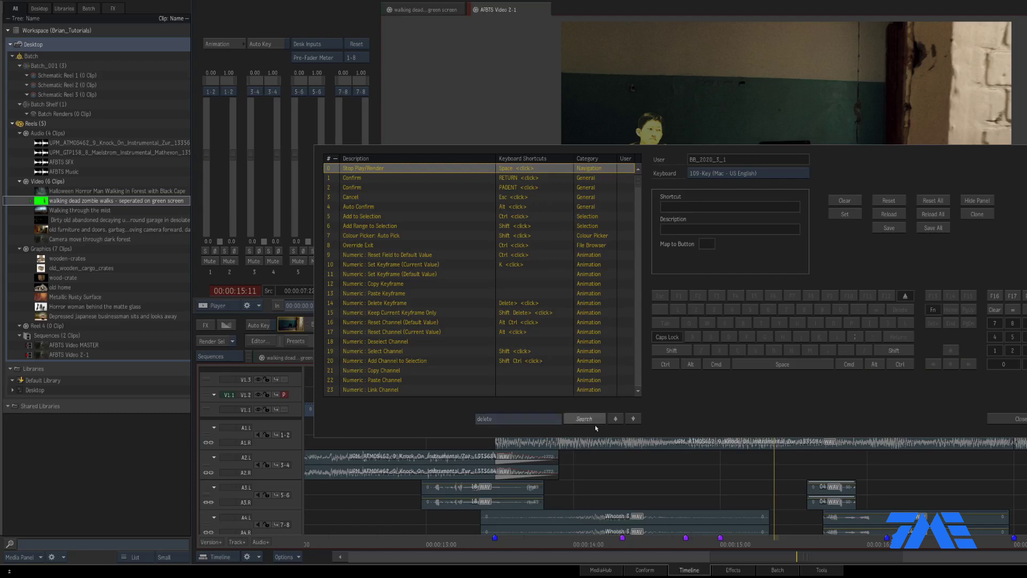
click(633, 418)
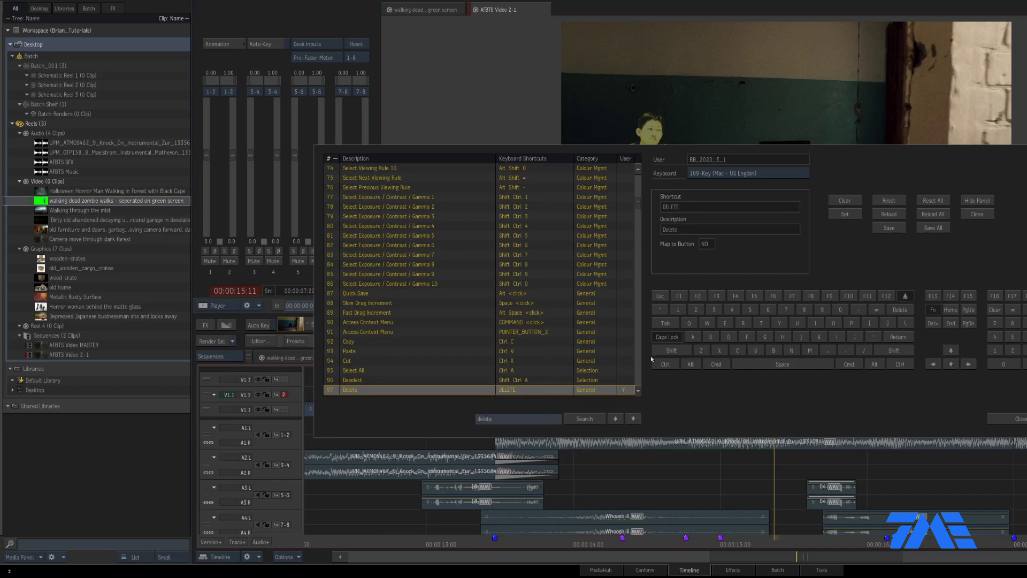
Reassign the Delete key to the general Delete function for all modules, keeping the conflicting shortcuts.
click(845, 200)
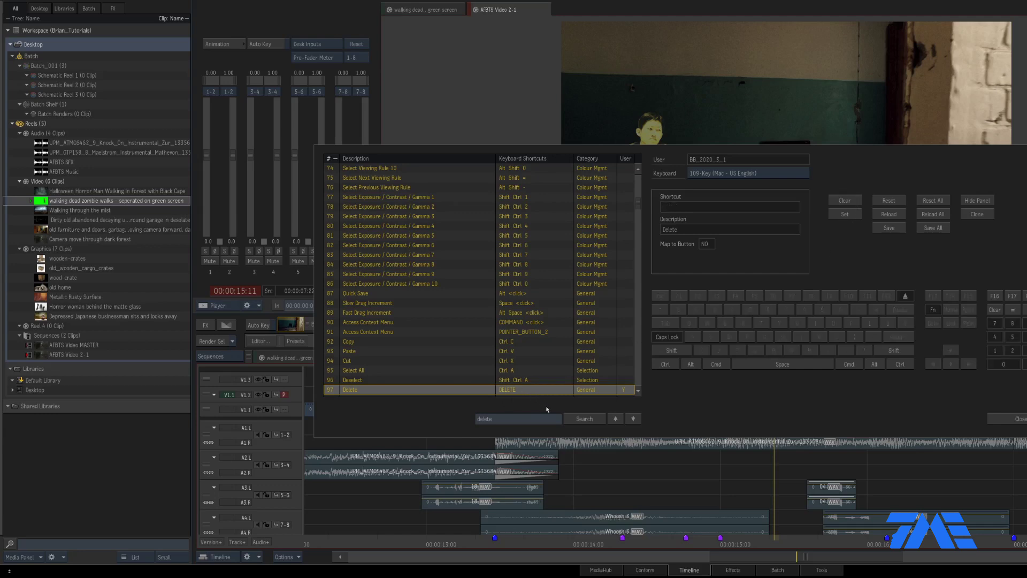
key(Delete)
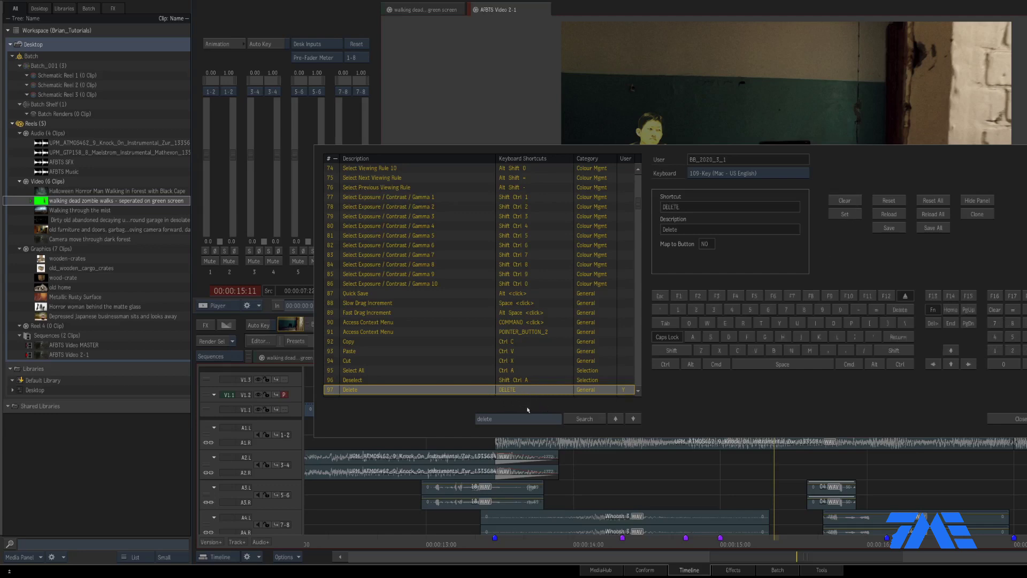
click(844, 215)
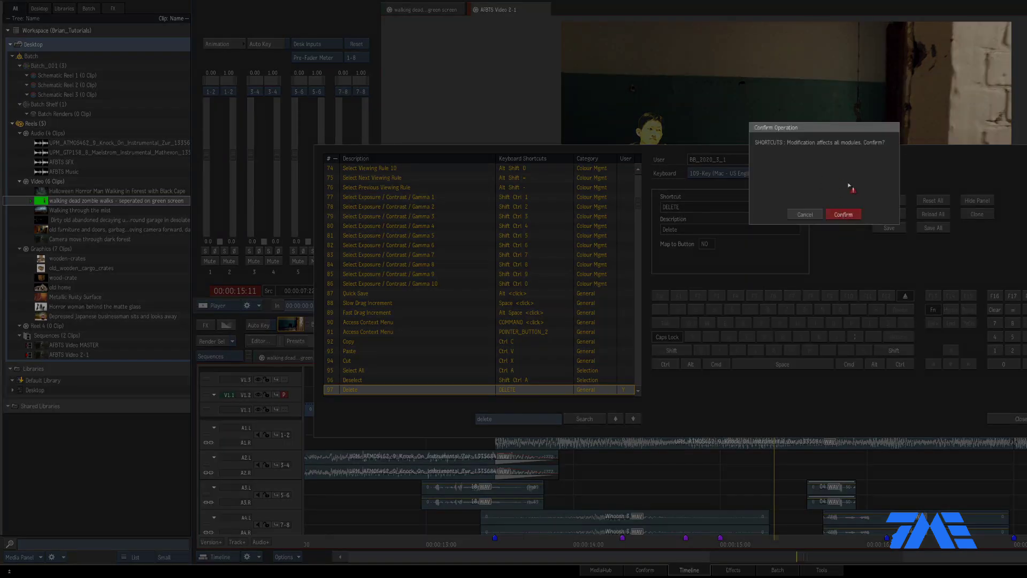
click(843, 215)
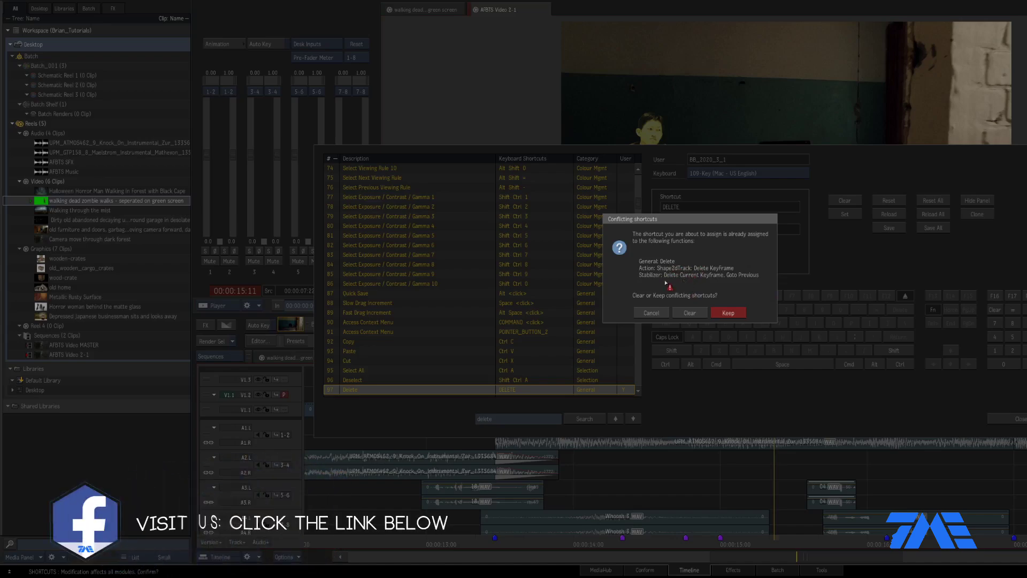
click(727, 312)
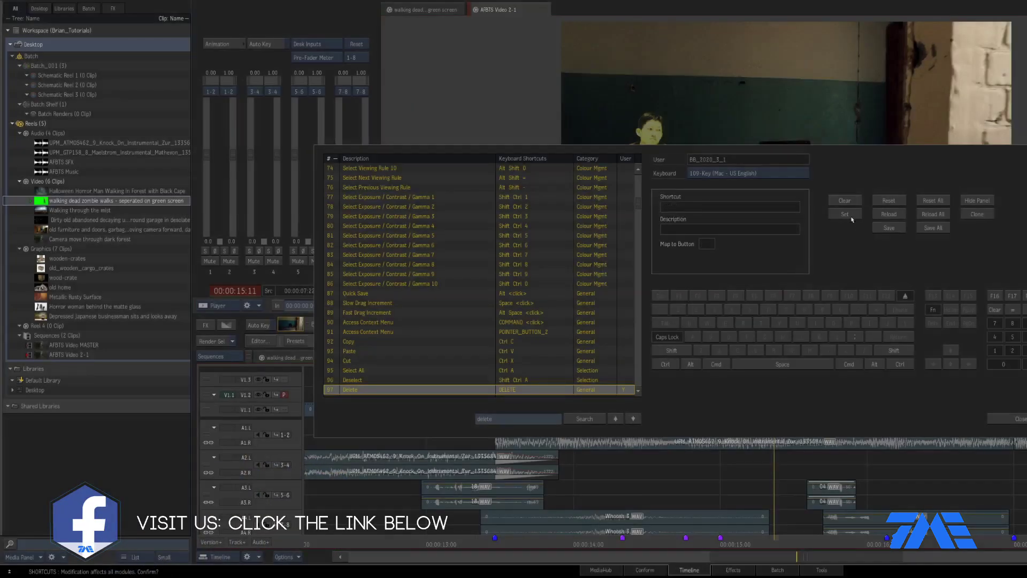
Save the keyboard shortcuts and close the shortcut editor.
click(889, 228)
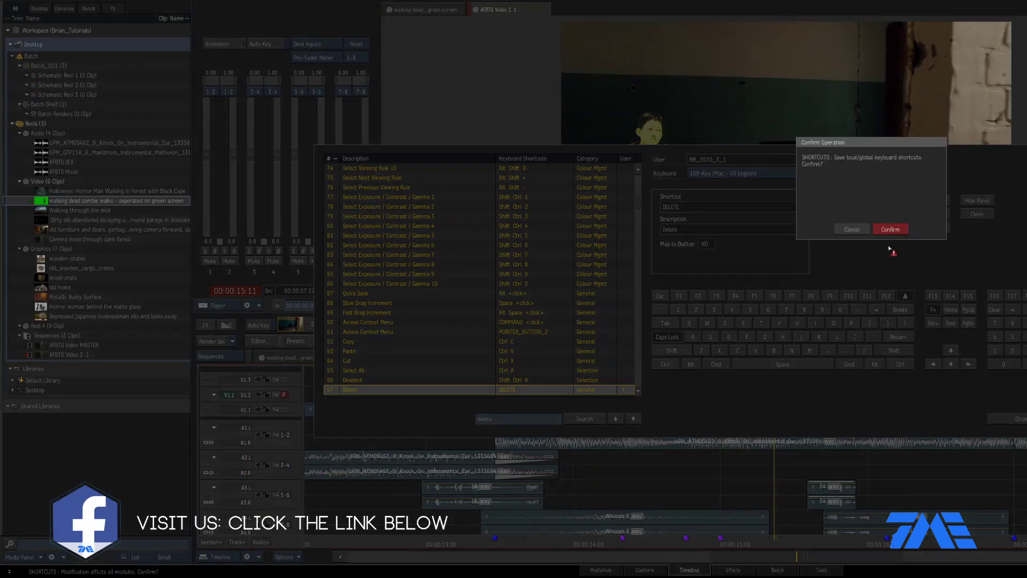
click(890, 229)
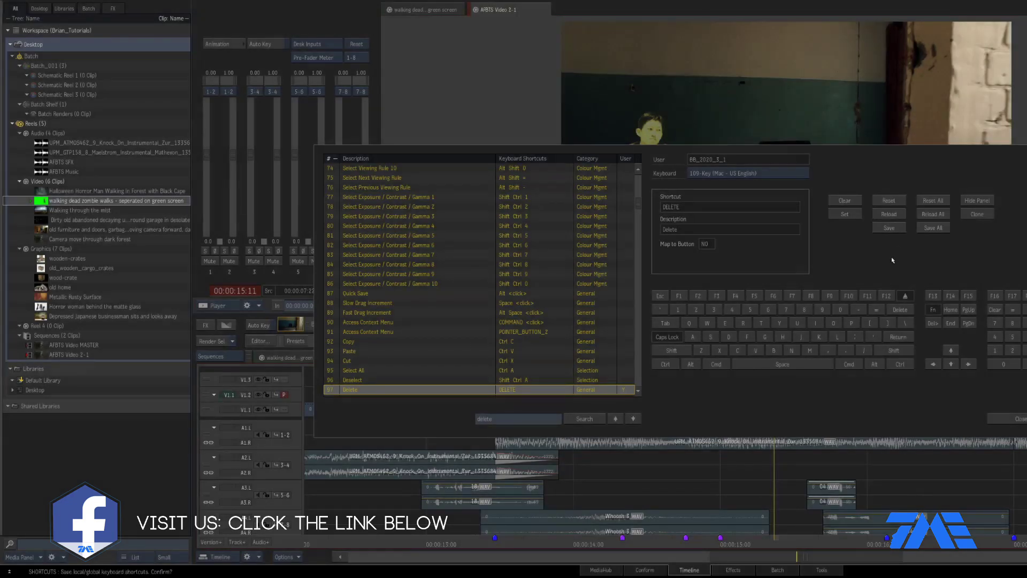
click(1008, 418)
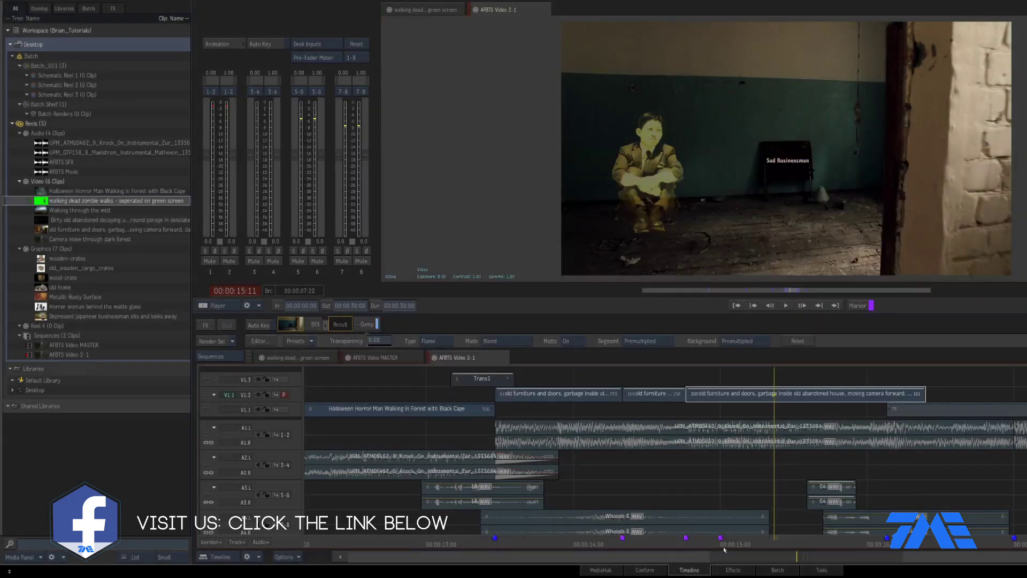
Cut the last house clip segment on V1.2 at the 00:00:15:00 marker.
drag(696, 541, 721, 540)
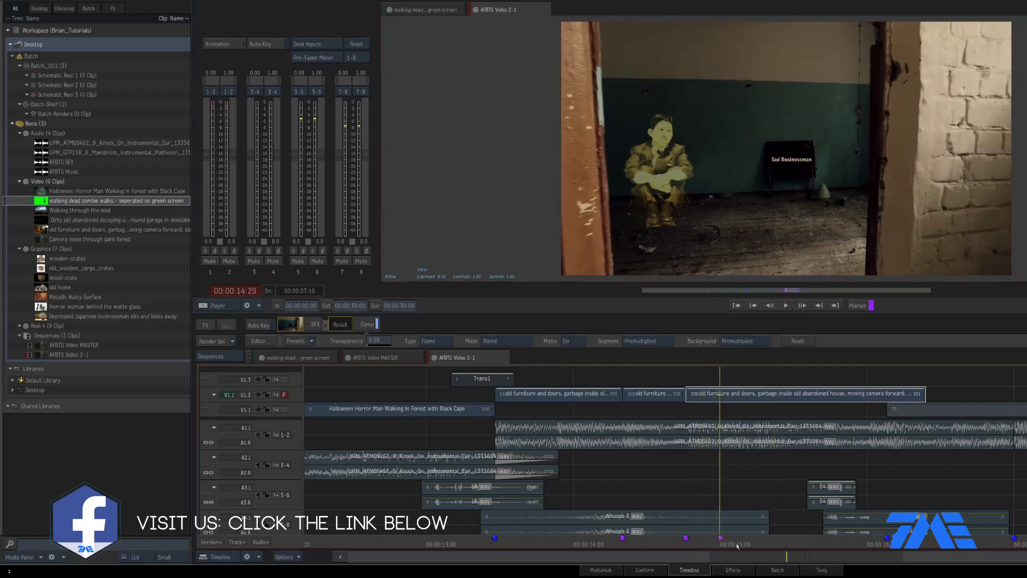
click(768, 397)
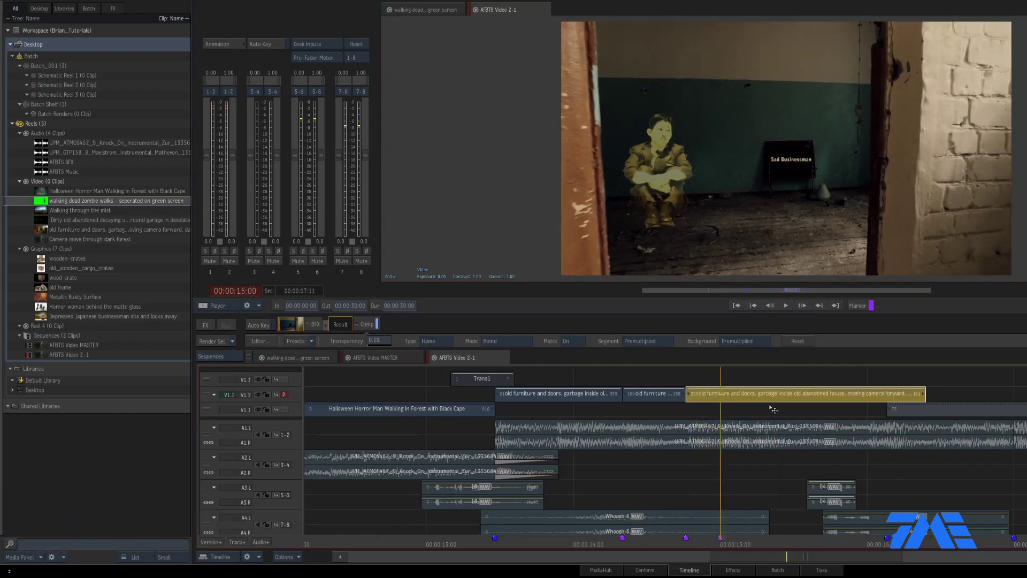
key(ctrl+v)
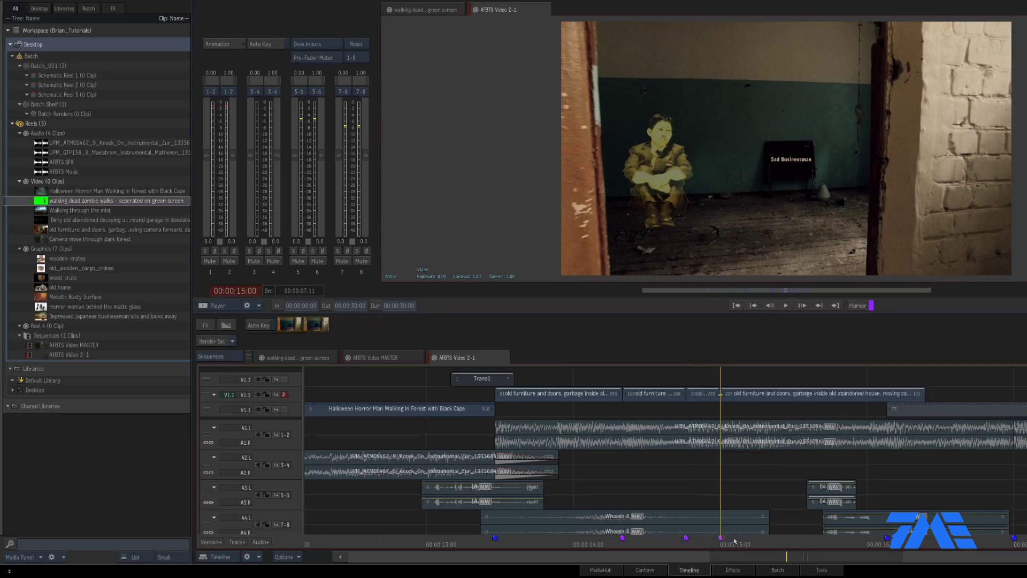
Cut the house clip segment after the 00:00:15:00 marker at 00:00:15:06.
drag(733, 539, 821, 540)
key(Left)
key(Left)
key(Left)
key(Left)
key(Left)
key(Left)
key(Left)
key(Left)
key(Left)
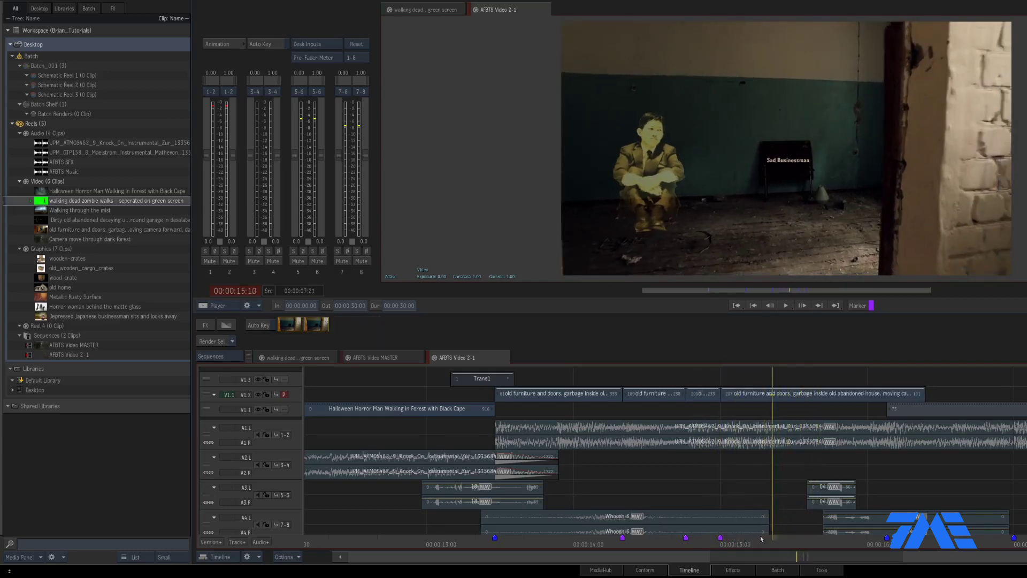
key(Left)
key(Left)
key(Left)
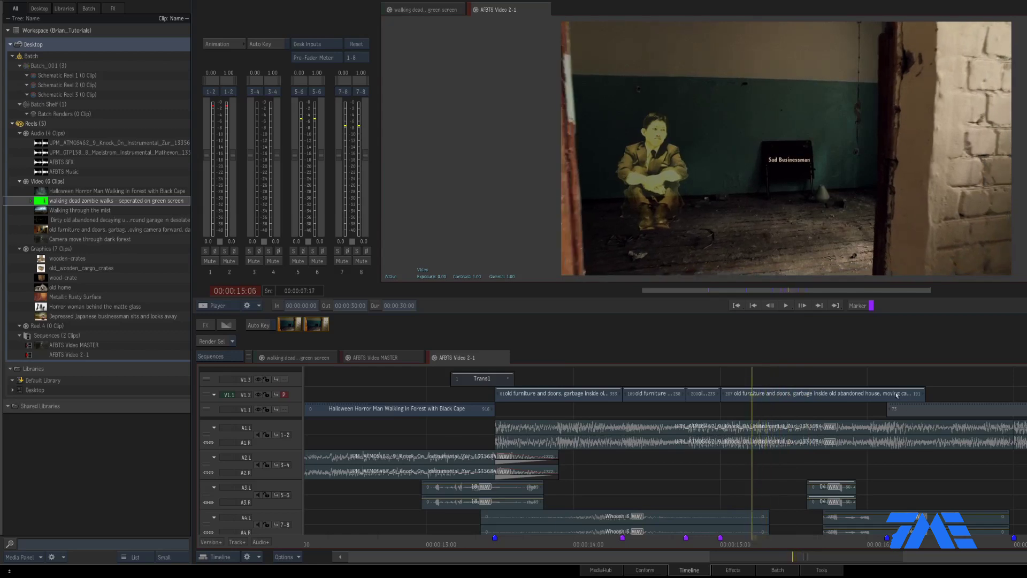
click(898, 394)
click(776, 396)
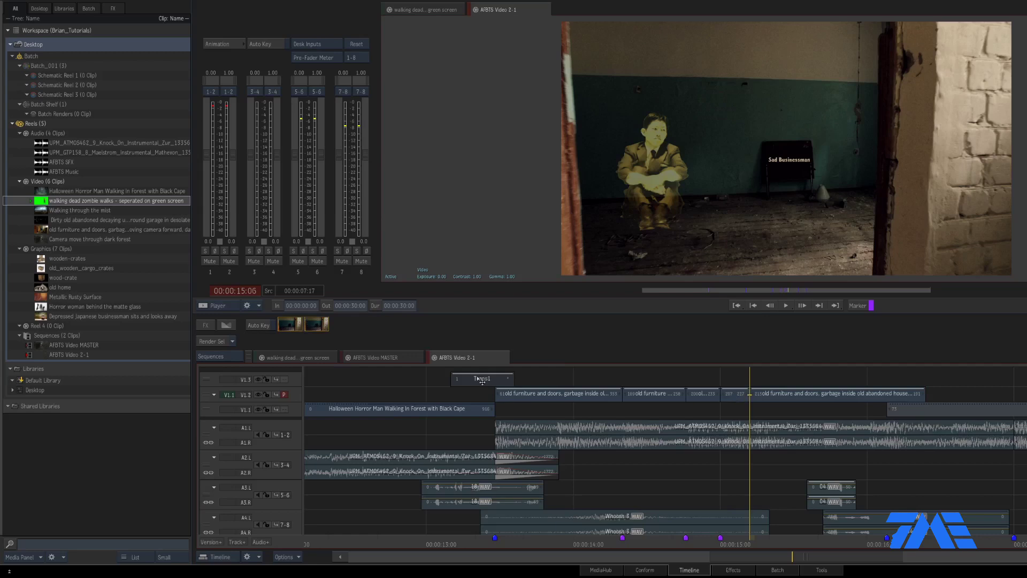
Delete the short piece before 00:00:15:06, slide the remainder to the 00:00:15:00 marker, and trim its end to the next V1.1 clip's start.
click(735, 396)
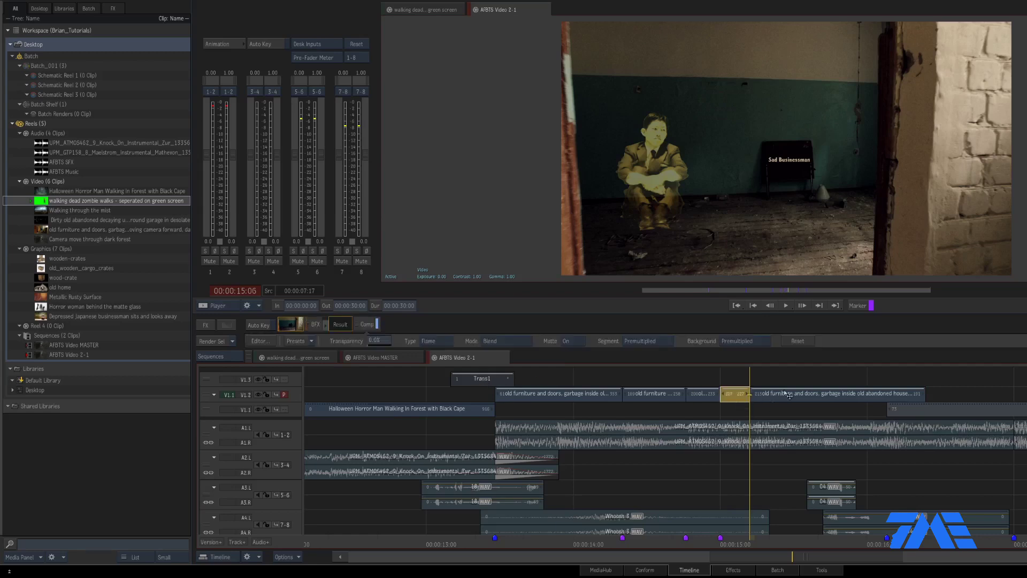
key(Delete)
drag(763, 397, 750, 396)
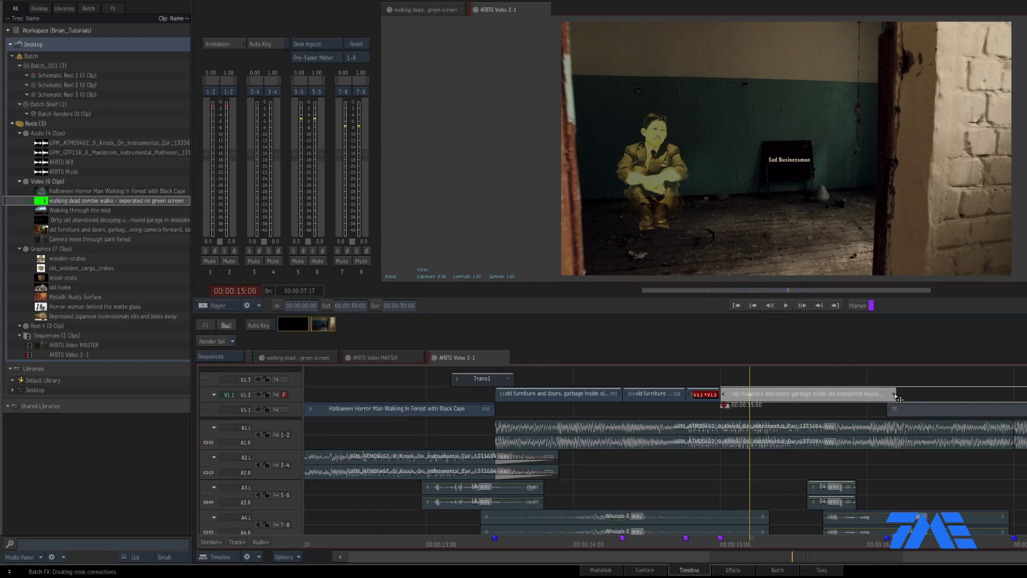
drag(900, 399, 887, 394)
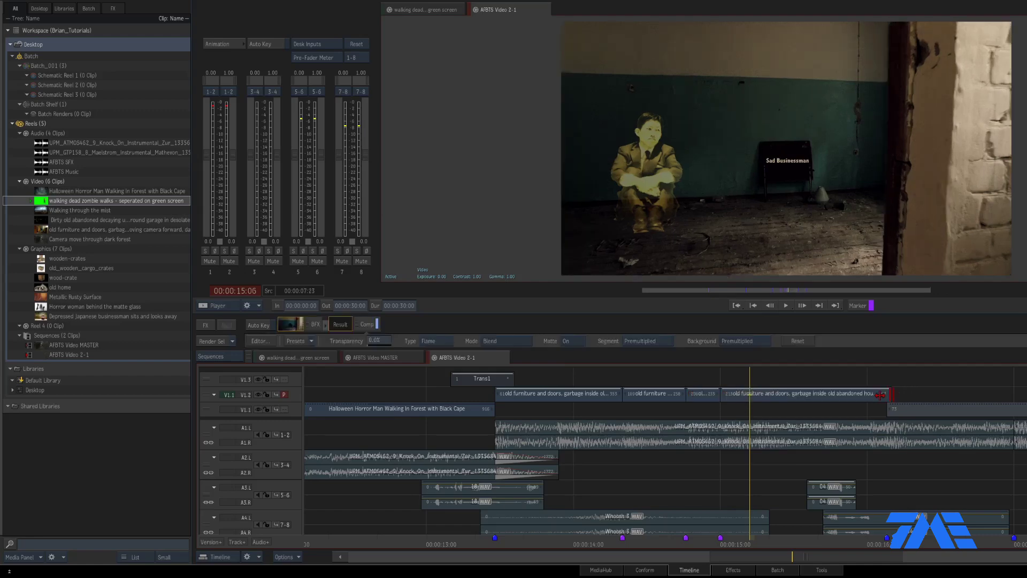
Make V1.3 the primary track and render the unrendered parts of the sequence, including the Trans1 transition.
click(465, 541)
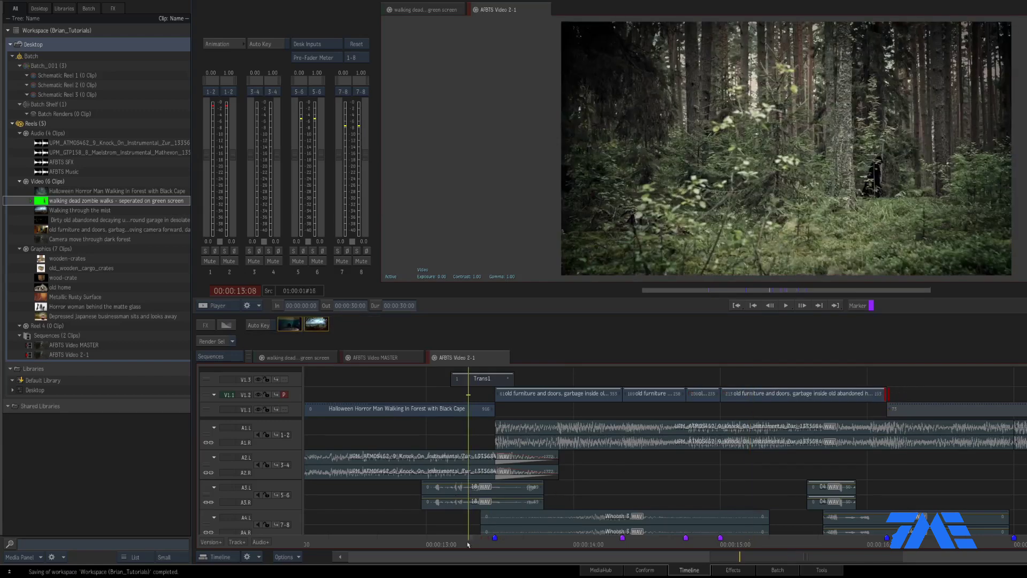
key(Up)
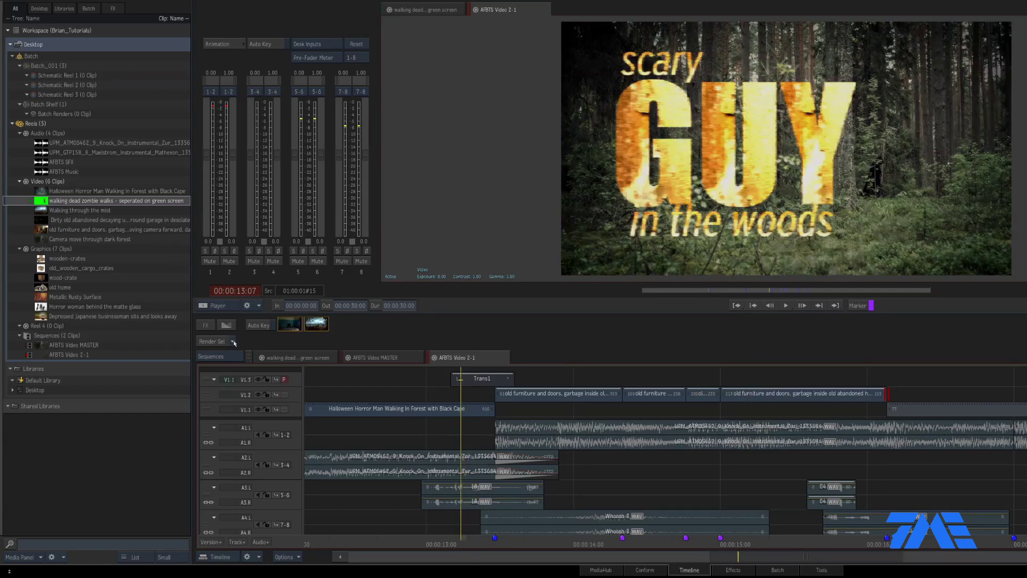
click(233, 341)
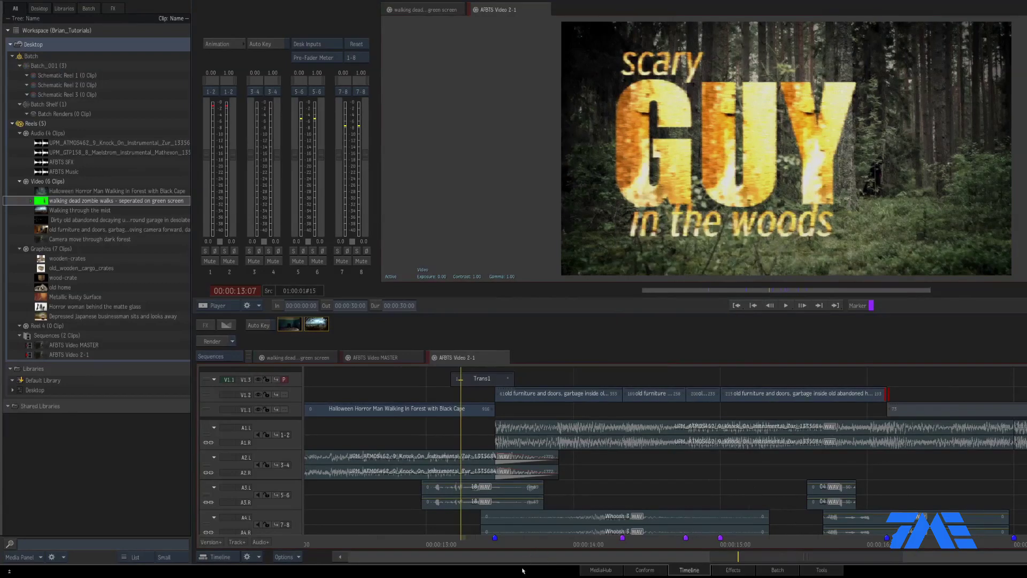
Play the sequence from 00:00:13:07 and scrub back over the house clip cuts to check them against the markers.
key(space)
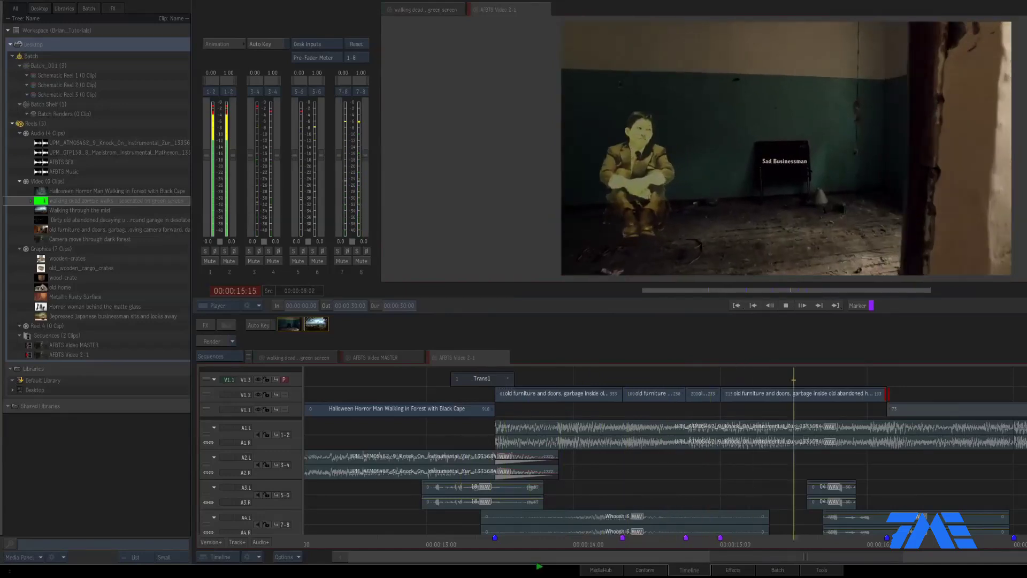
drag(641, 536, 730, 537)
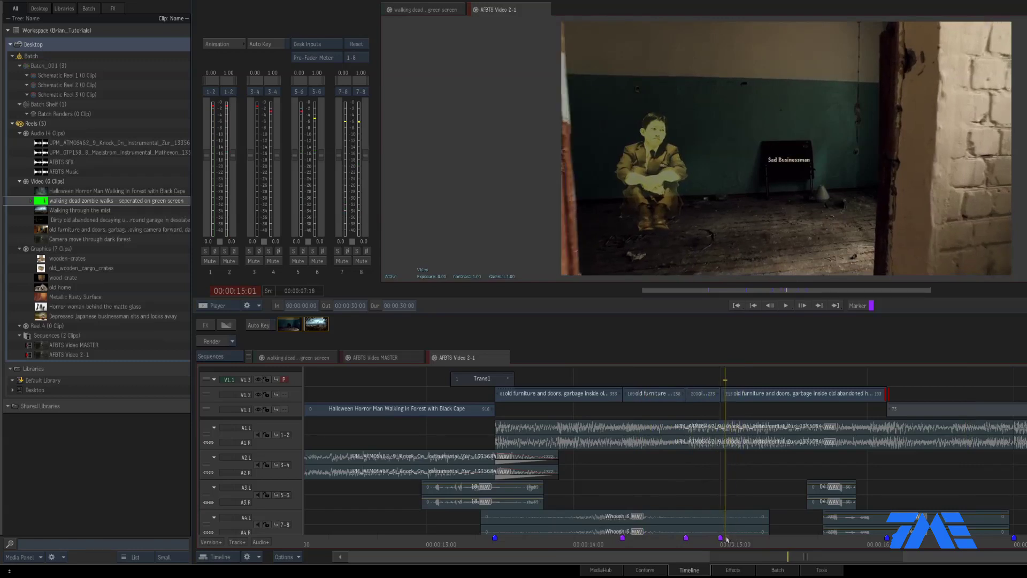
drag(727, 539, 608, 540)
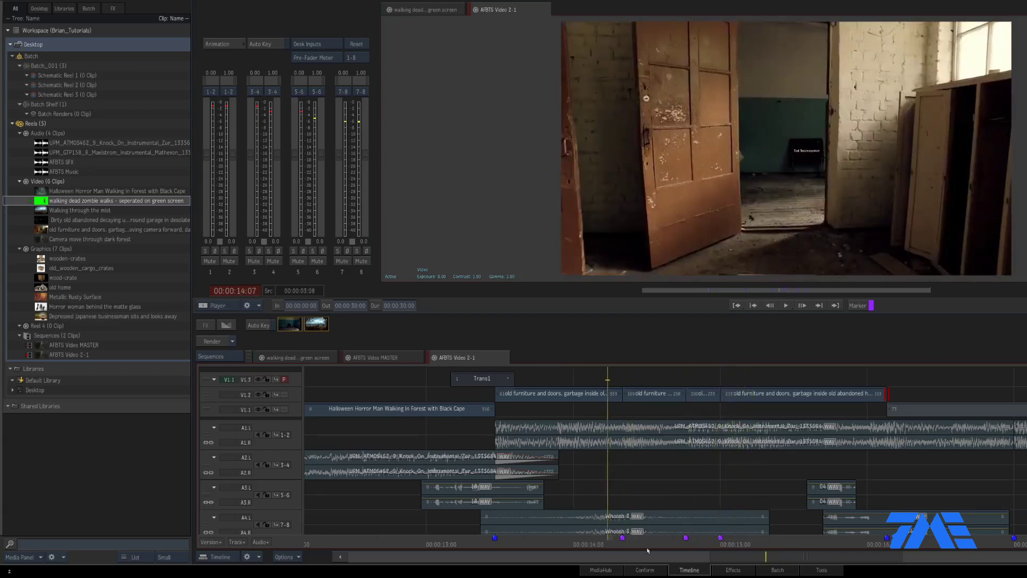
Play the sequence from 00:00:14:07 across the house clip cuts, and return the playhead to 00:00:13:27.
key(space)
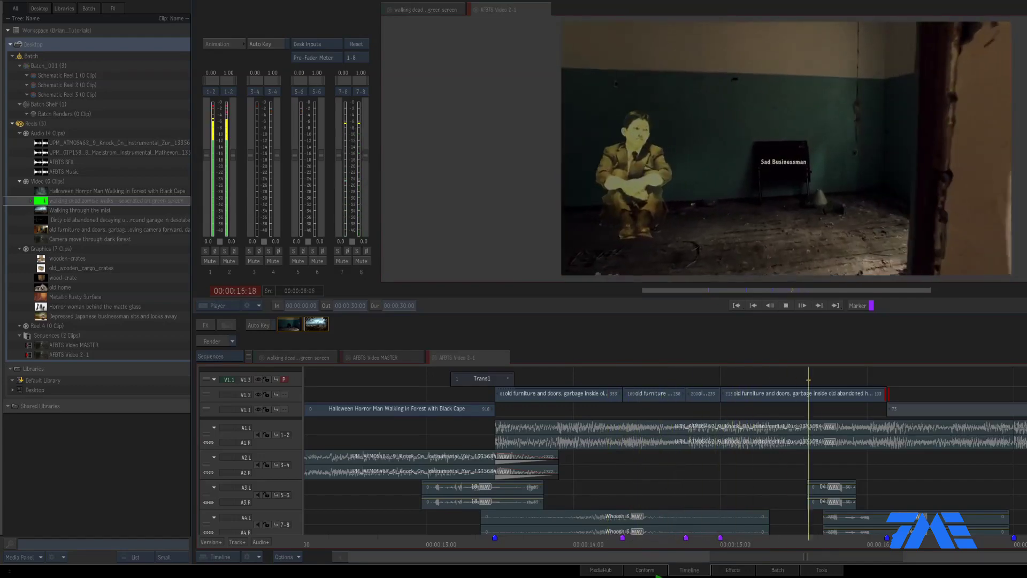
key(space)
drag(559, 540, 559, 540)
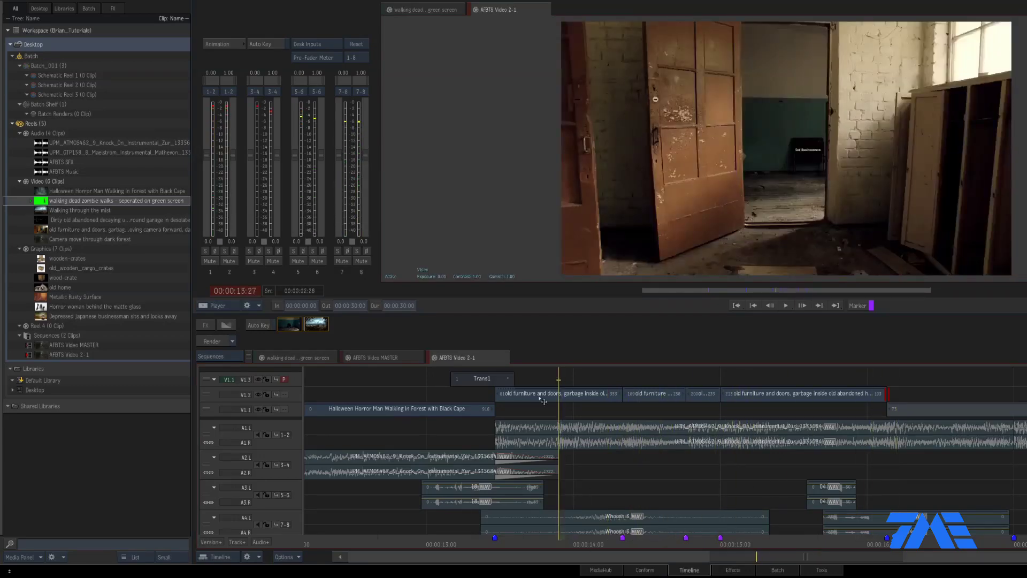
Paste a copy of the Trans1 adjustment segment on V1.3 at about 00:00:14:20, covering the second house clip cut.
click(484, 383)
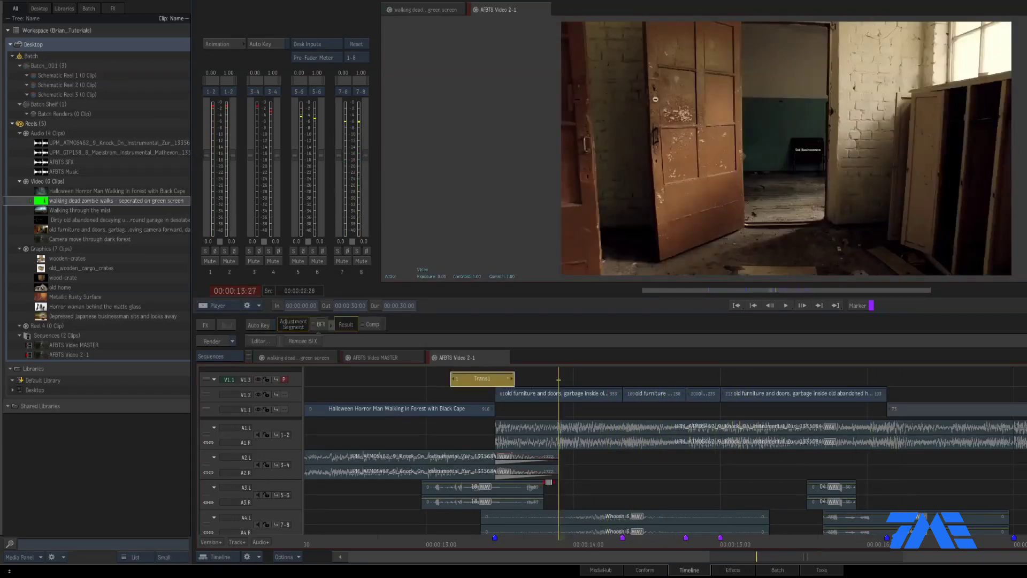
click(606, 541)
key(Left)
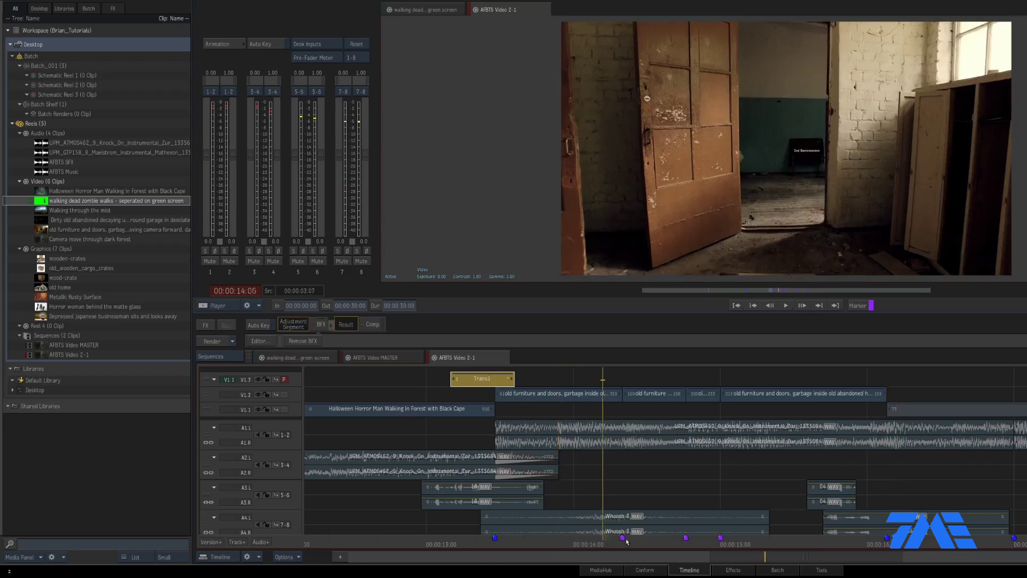
drag(610, 541, 678, 537)
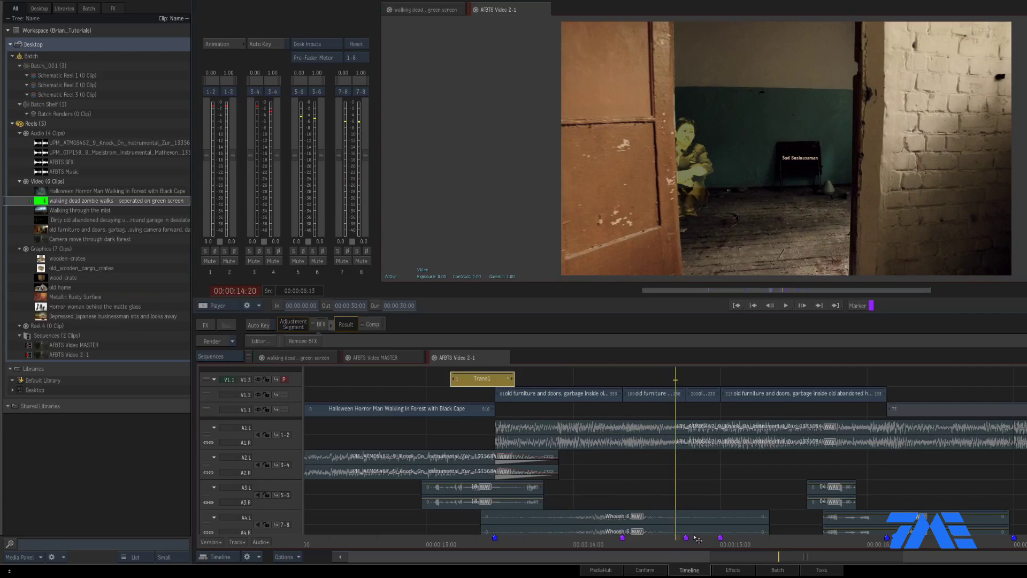
key(ctrl+v)
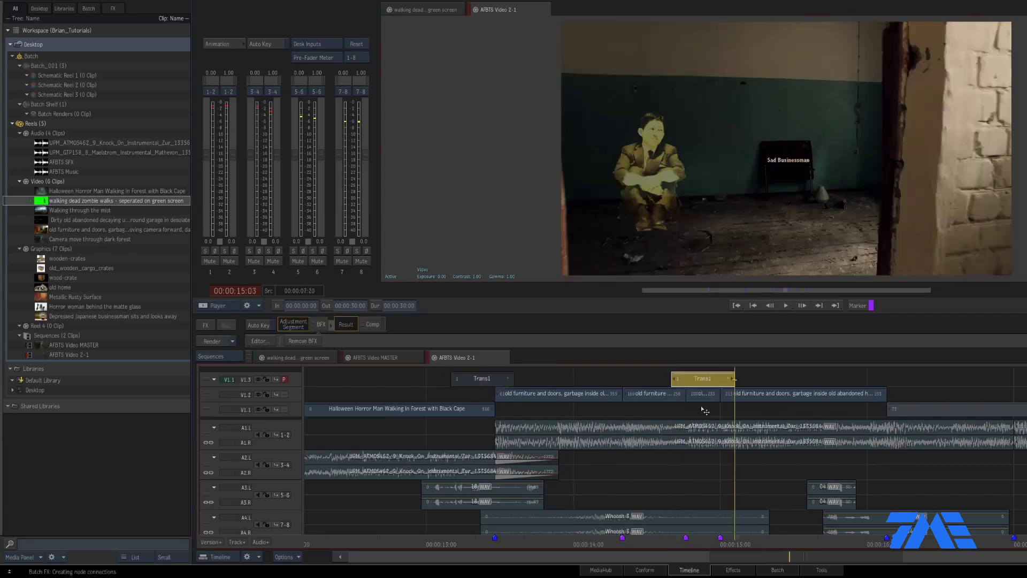
Cut the copied Trans1 segment at 00:00:14:25 and move its second part over the house clip cut at the 00:00:15:00 marker.
click(696, 538)
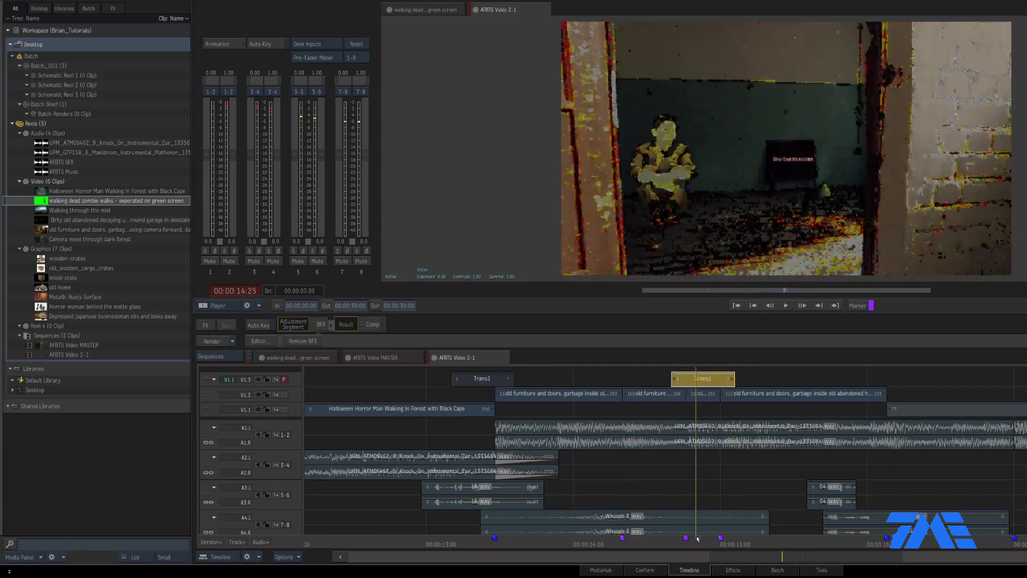
double_click(717, 382)
drag(717, 381, 759, 394)
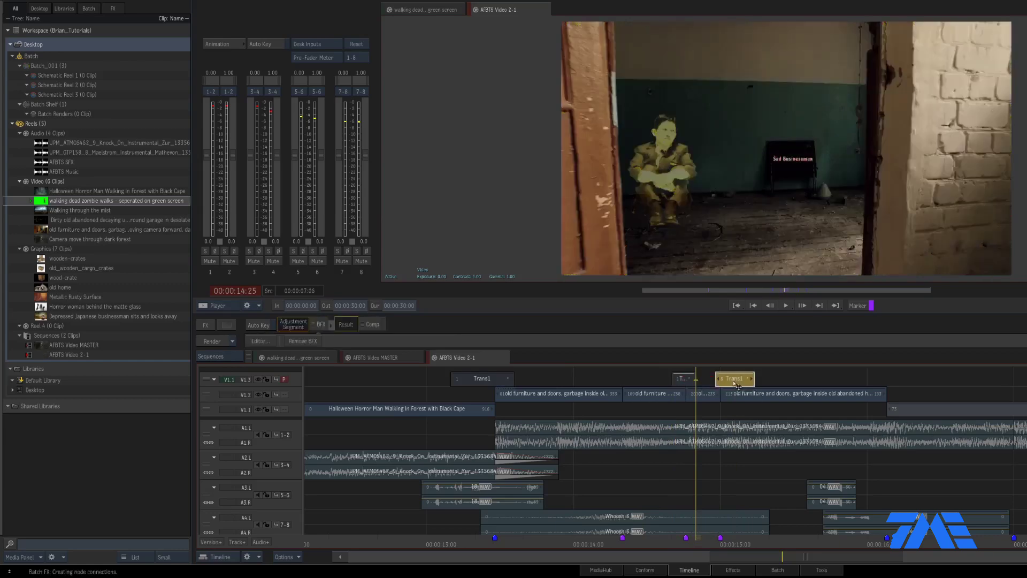
key(comma)
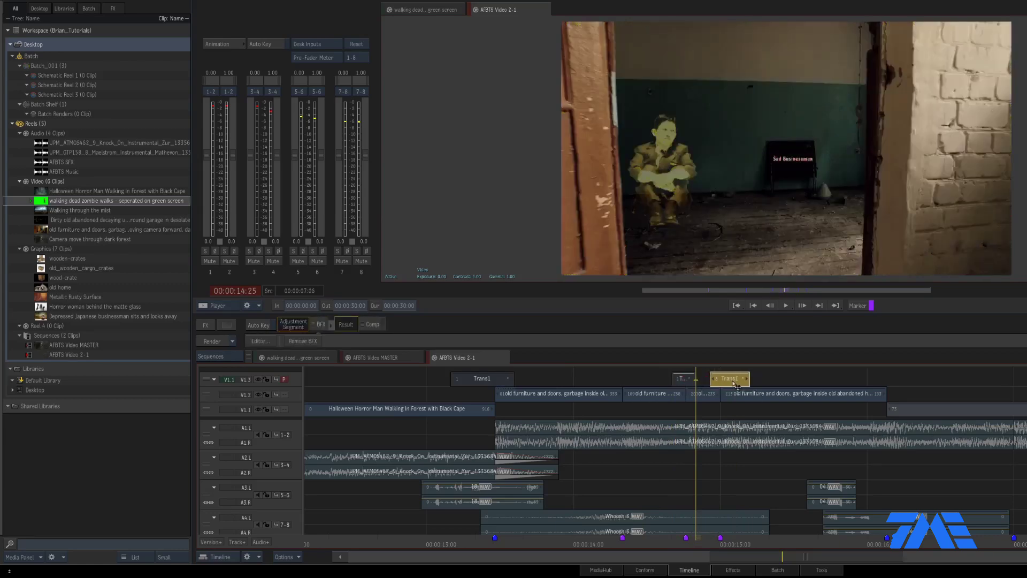
Cut the moved Trans1 piece at 00:00:15:03 and shift its remainder along V1.3 to the end of the house clip.
click(734, 541)
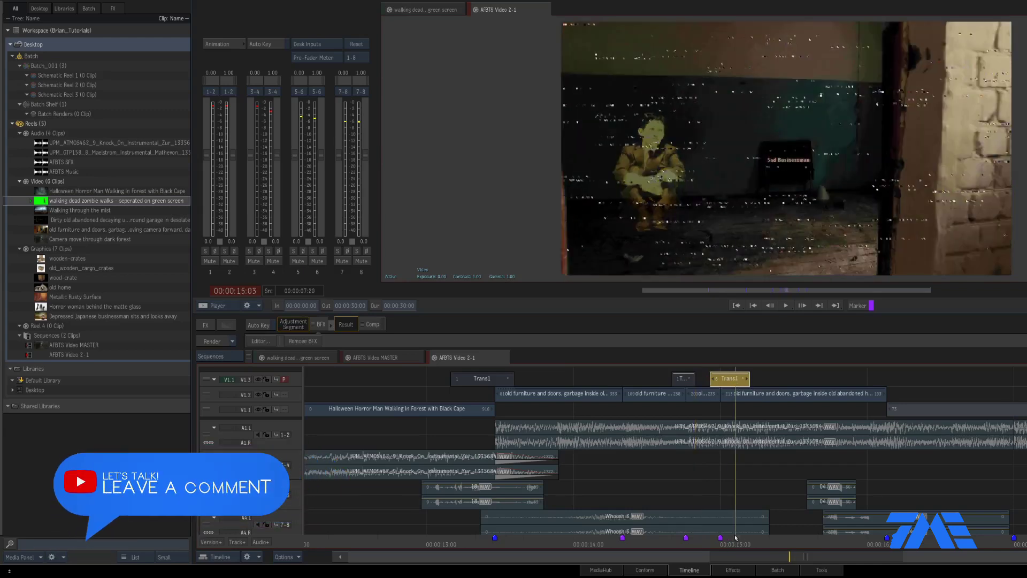
key(Delete)
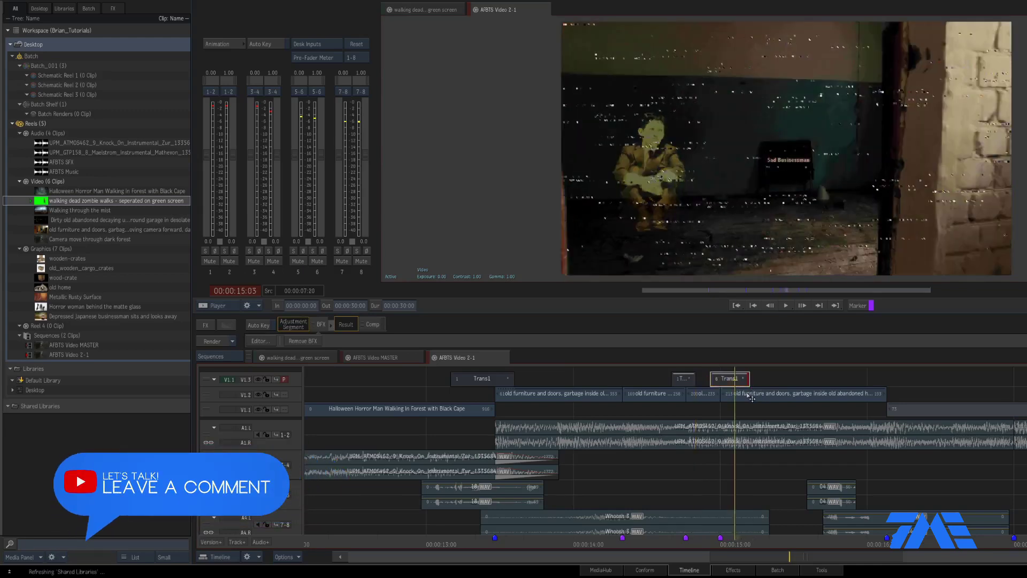
key(ctrl+z)
click(733, 384)
key(ctrl+v)
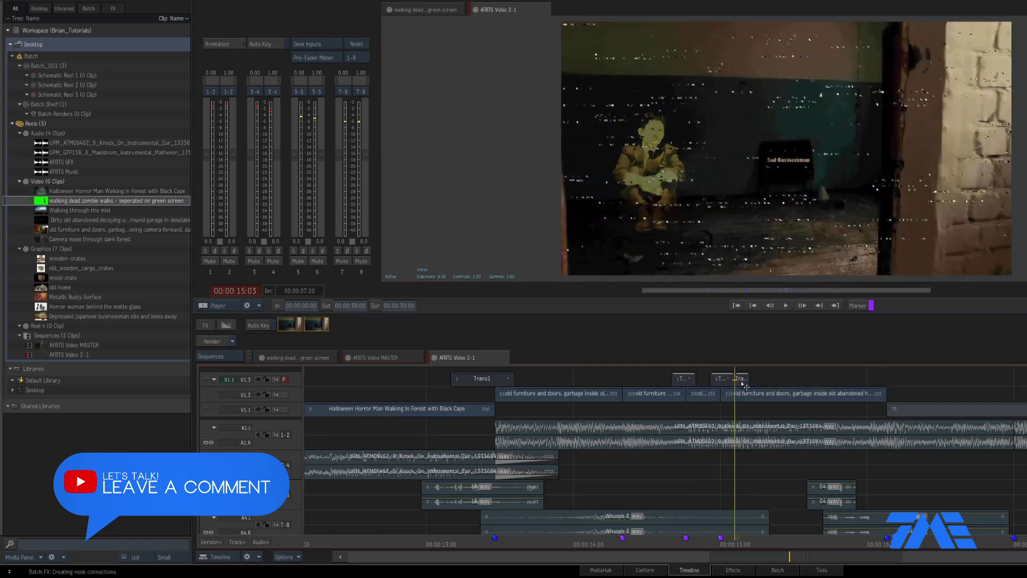
click(743, 382)
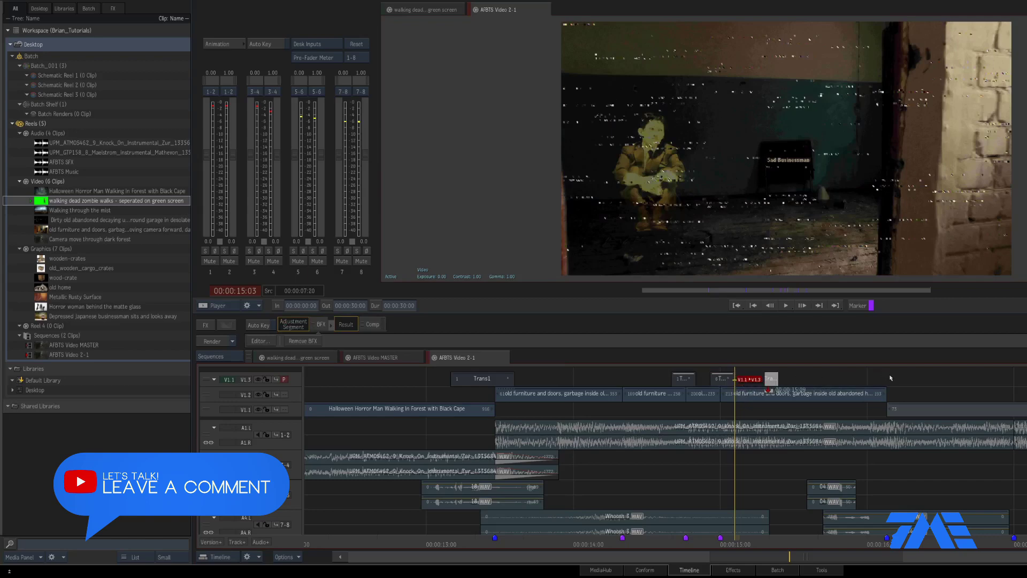
drag(890, 377, 889, 378)
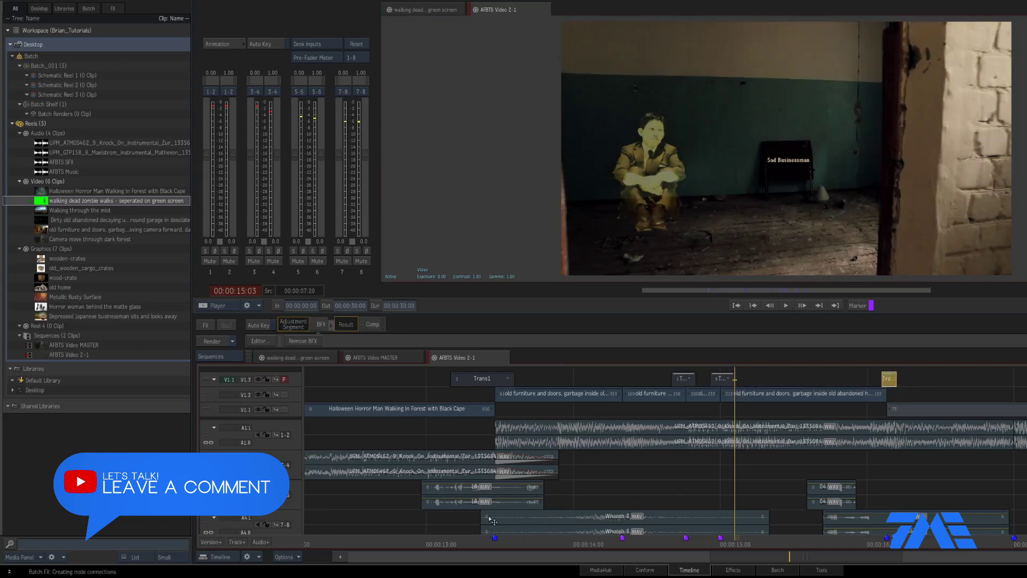
Render the new Trans1 pieces, play the sequence from 00:00:13:03, and scrub between 00:00:15:07 and 00:00:15:10 to review the result.
click(442, 542)
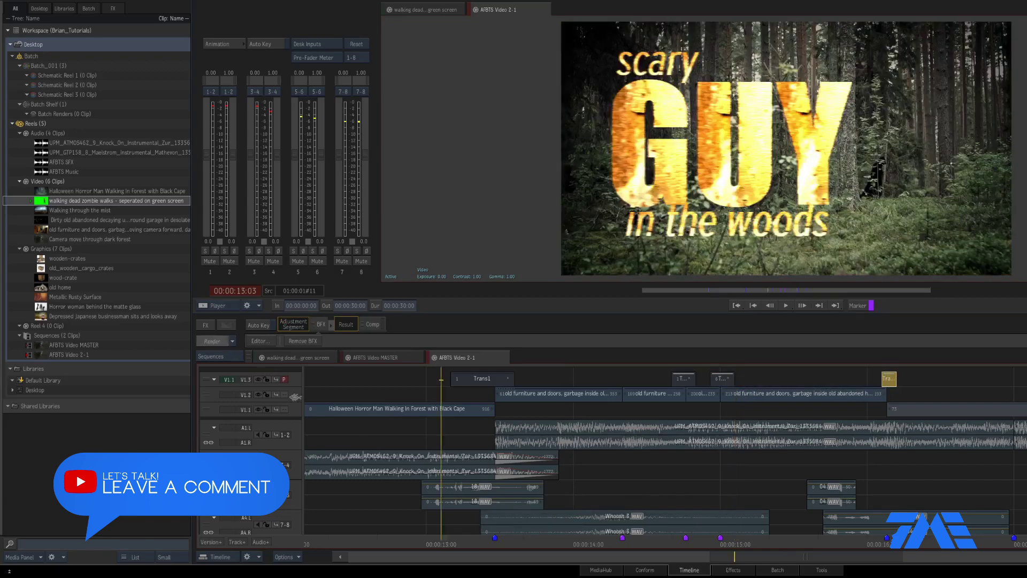
key(ctrl+r)
key(space)
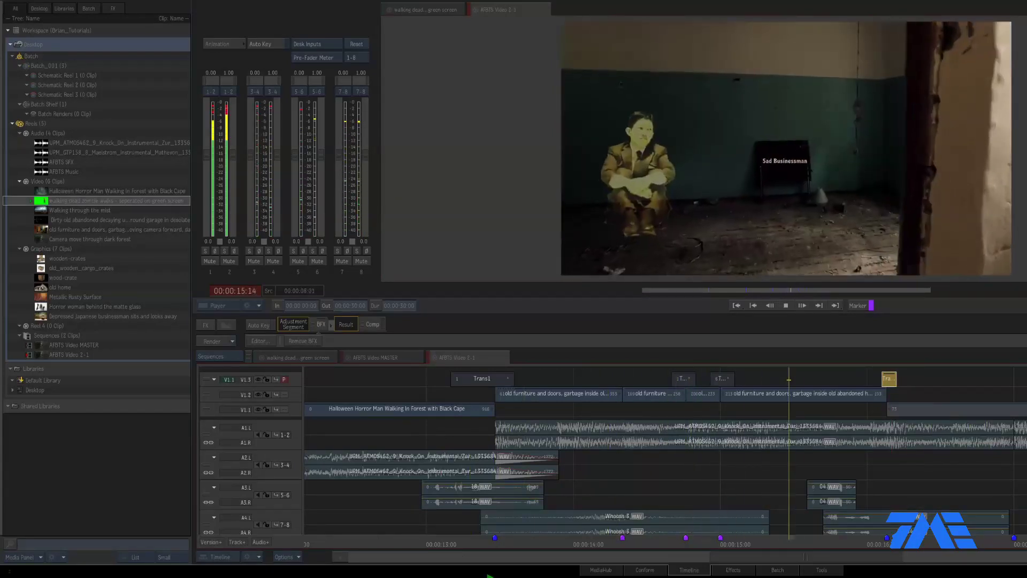
drag(764, 544, 754, 544)
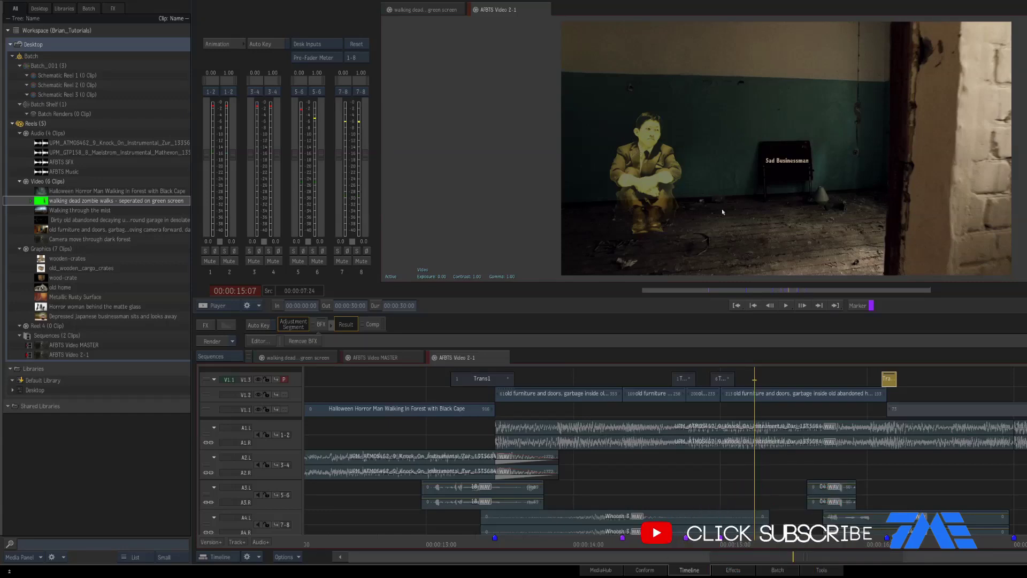
mouse_move(760, 540)
mouse_down()
mouse_move(814, 541)
mouse_move(772, 540)
mouse_up()
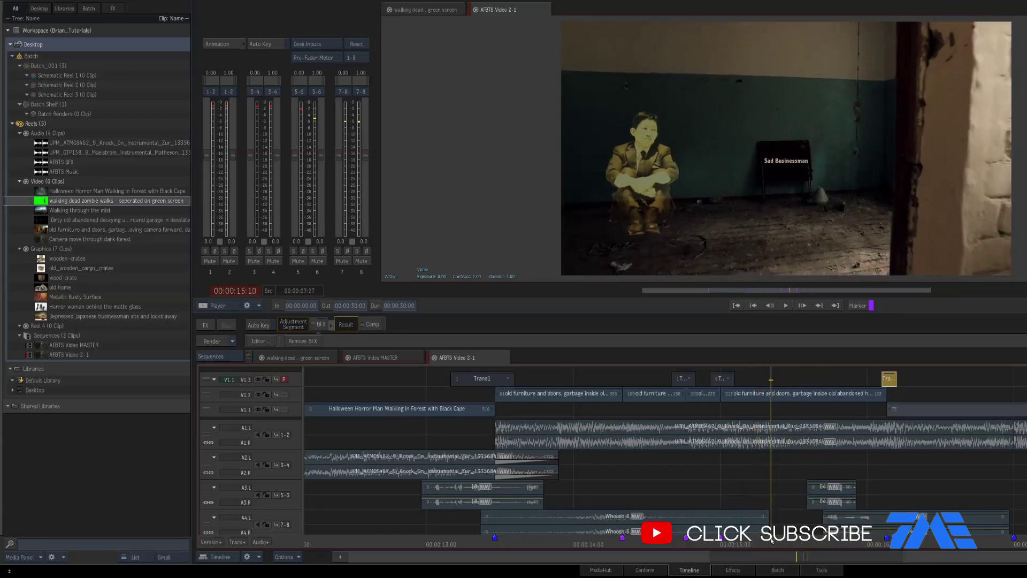